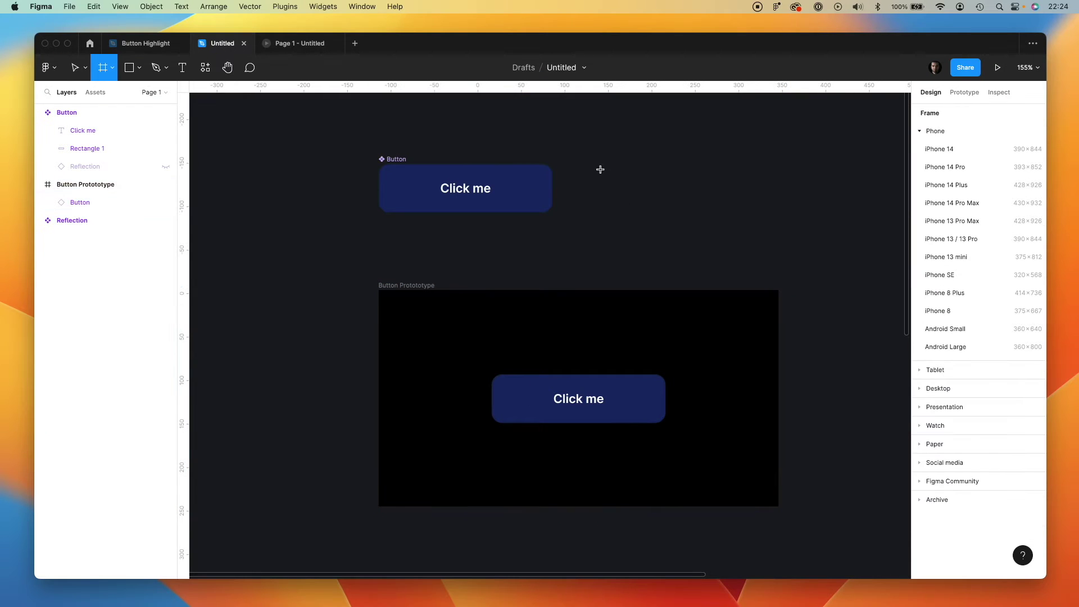
# - Draw an unfilled 16×16 frame beside the button and name it Highlight/Default
pyautogui.moveTo(596, 165); pyautogui.dragTo(611, 179)
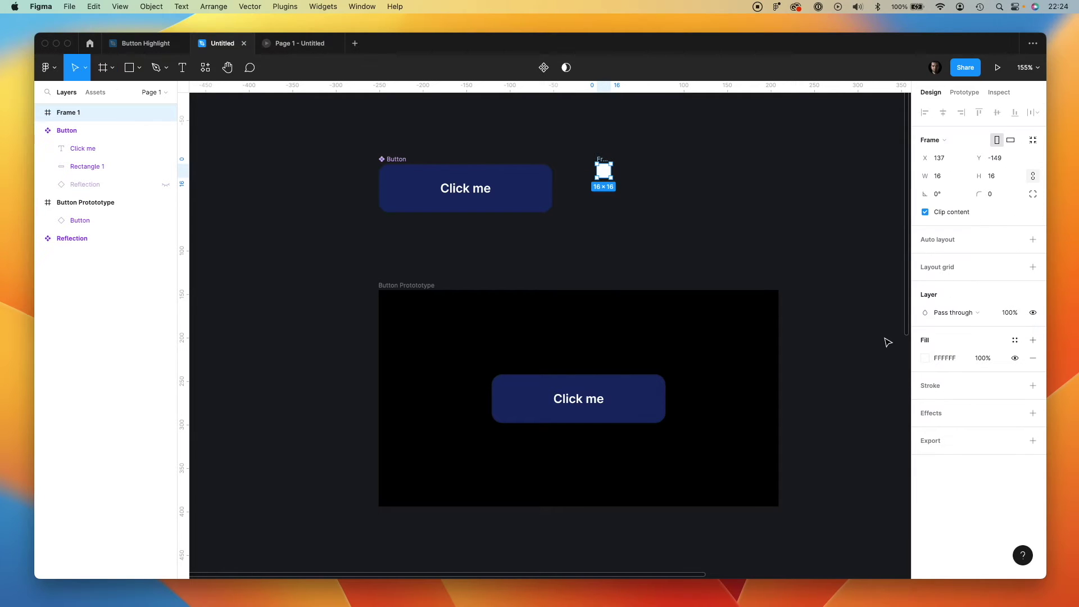
pyautogui.click(1015, 358)
pyautogui.press('super+r')
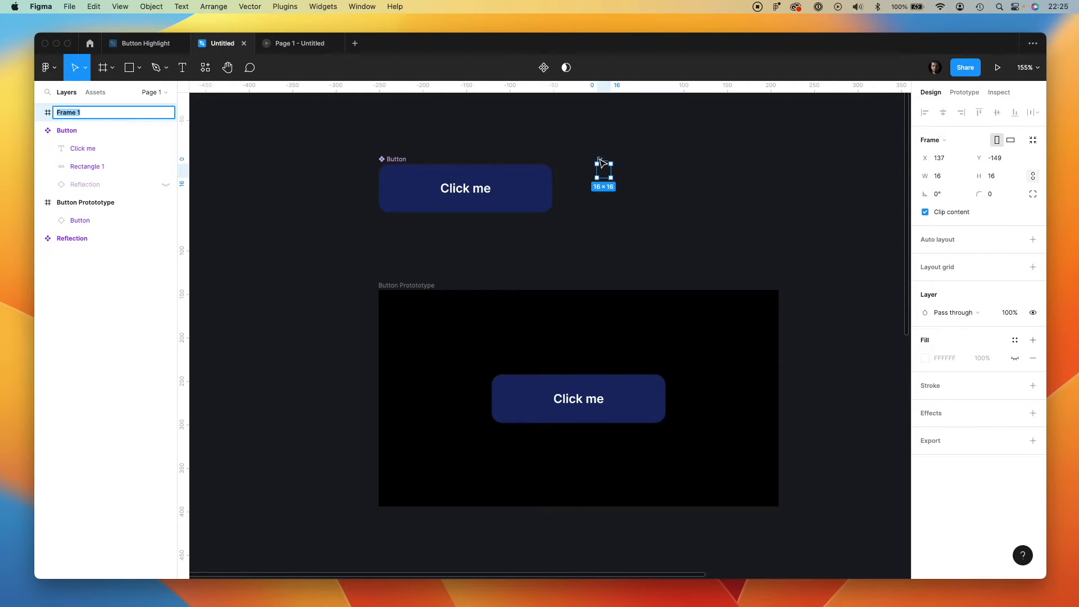
pyautogui.write('Highlight/Default')
pyautogui.press('Return')
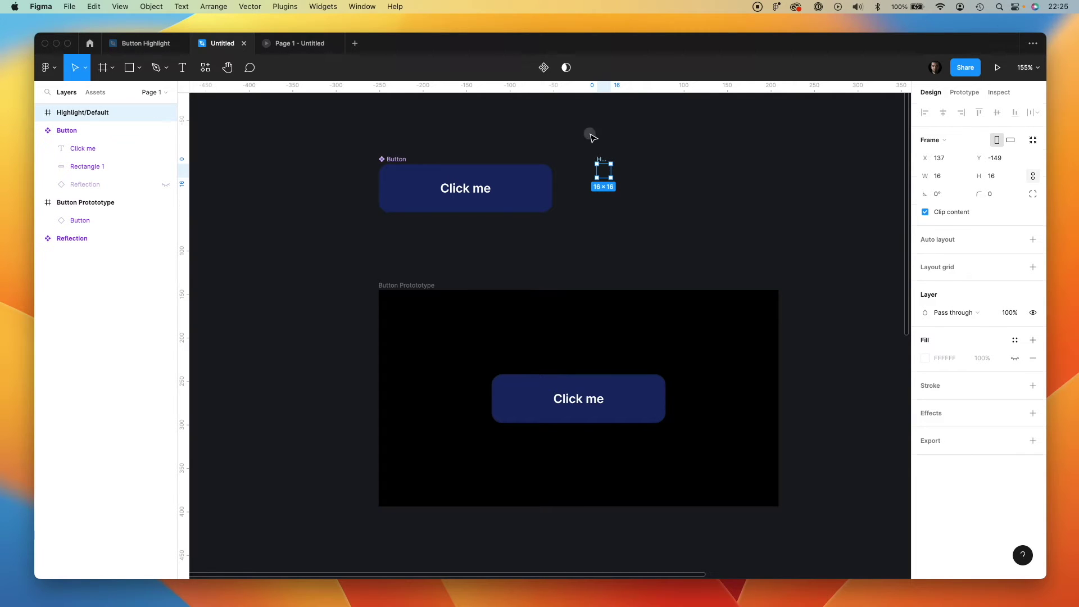
# - Duplicate the frame alongside it and name the copy Highlight/Hover
pyautogui.click(588, 136)
pyautogui.moveTo(602, 168); pyautogui.dragTo(635, 176)
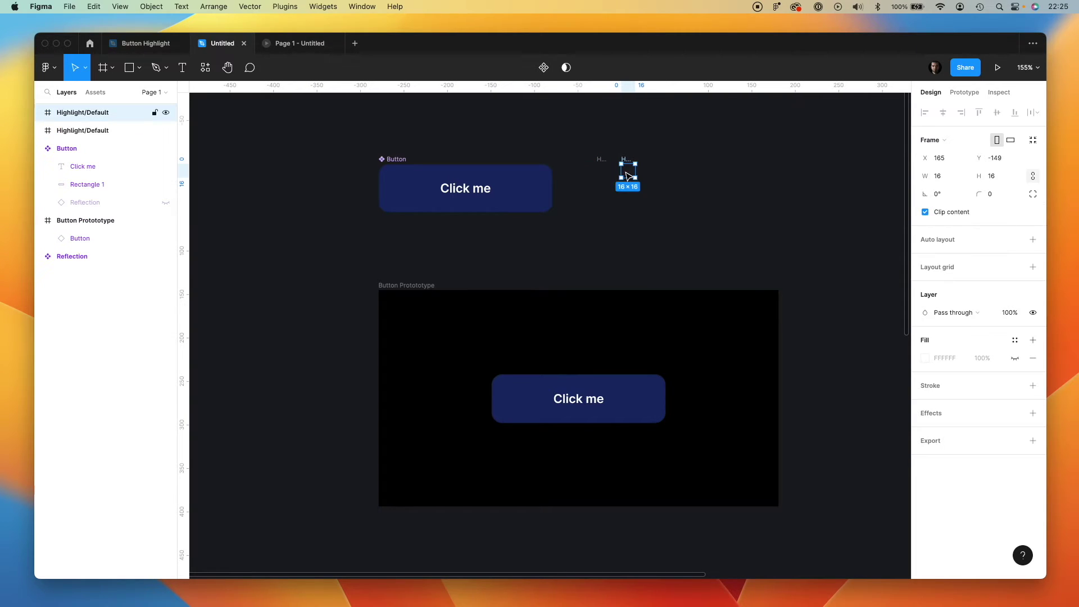
pyautogui.press('super+r')
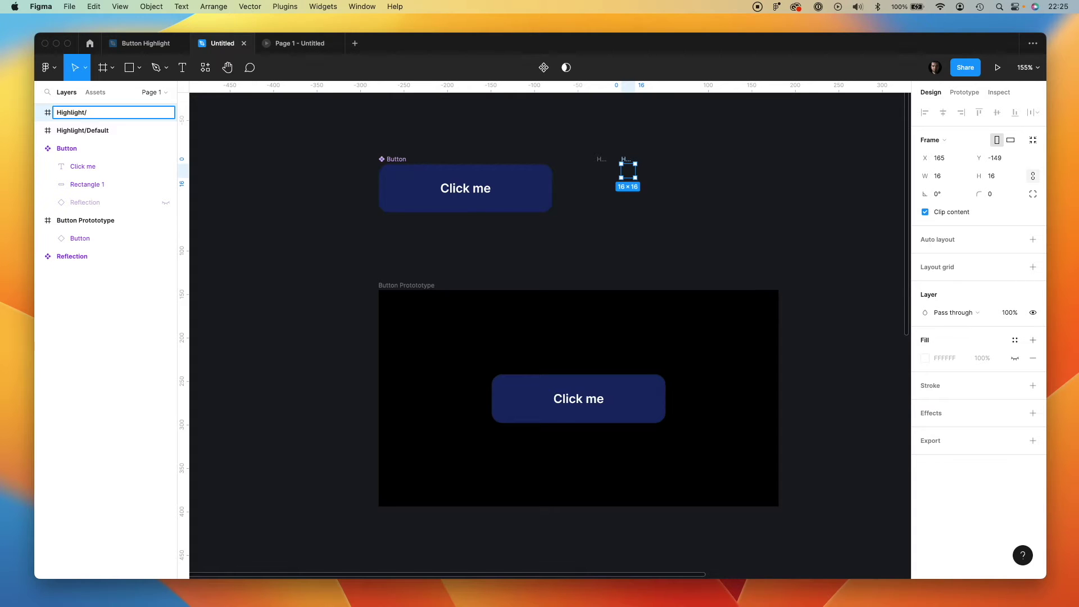
pyautogui.write('Highlight/Hover')
pyautogui.press('Return')
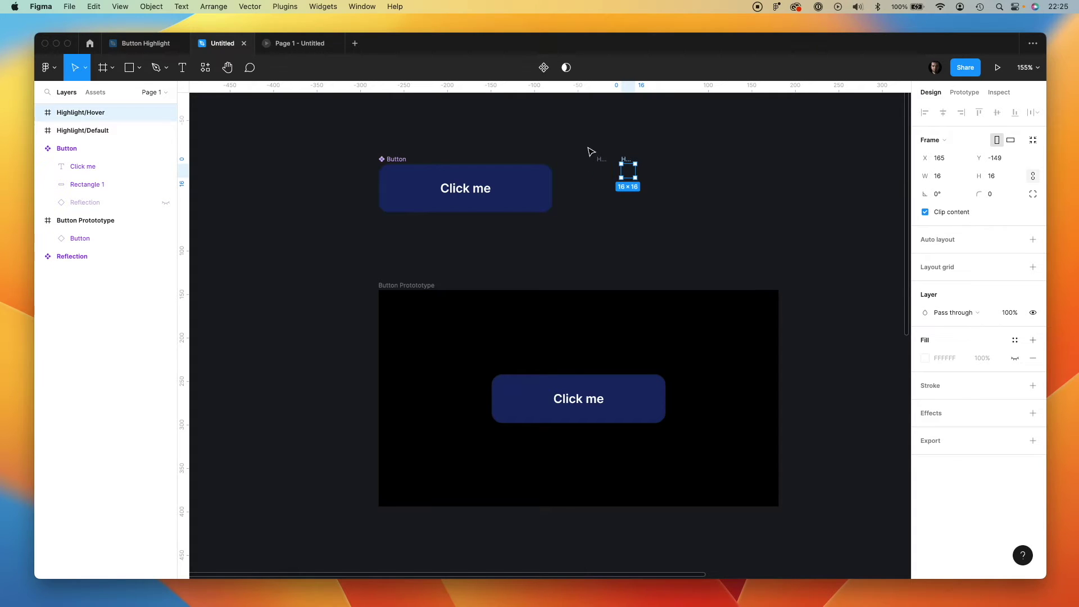
# - Combine both highlight frames into a single component set
pyautogui.moveTo(590, 149); pyautogui.dragTo(667, 198)
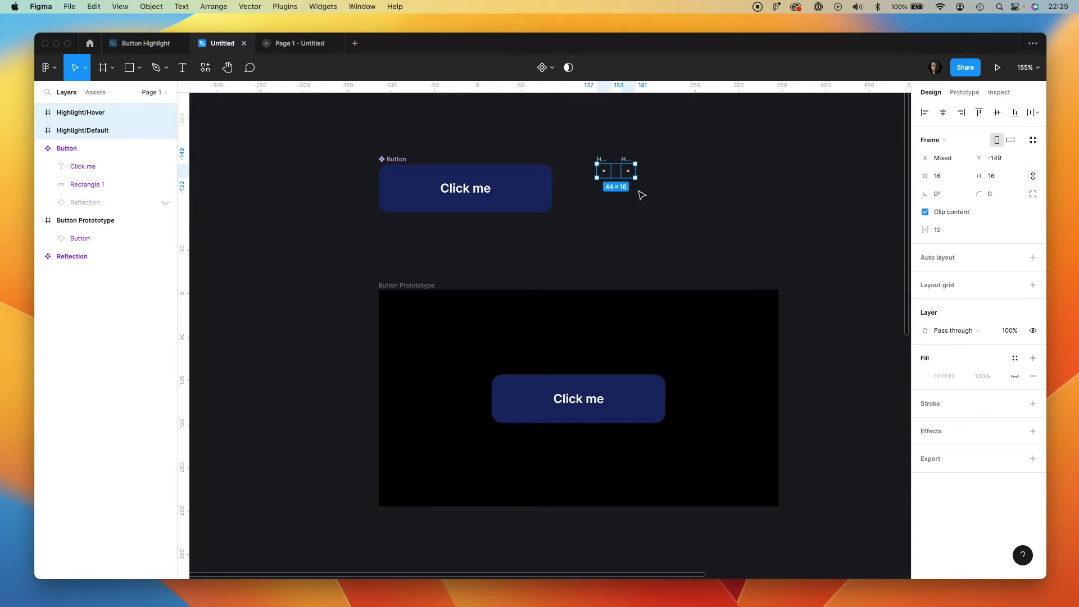
pyautogui.click(549, 68)
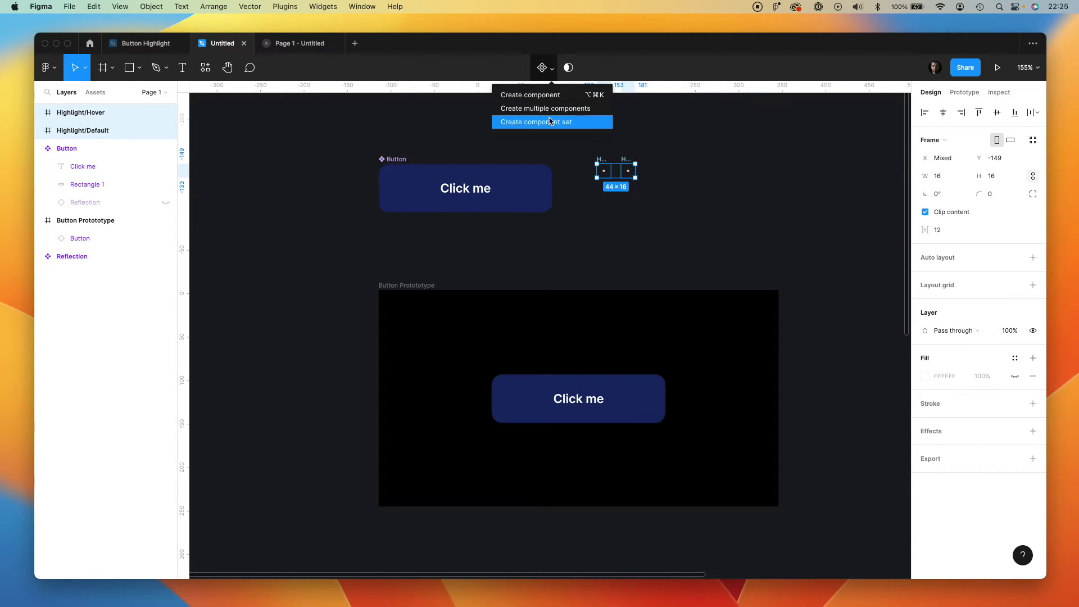
pyautogui.click(551, 123)
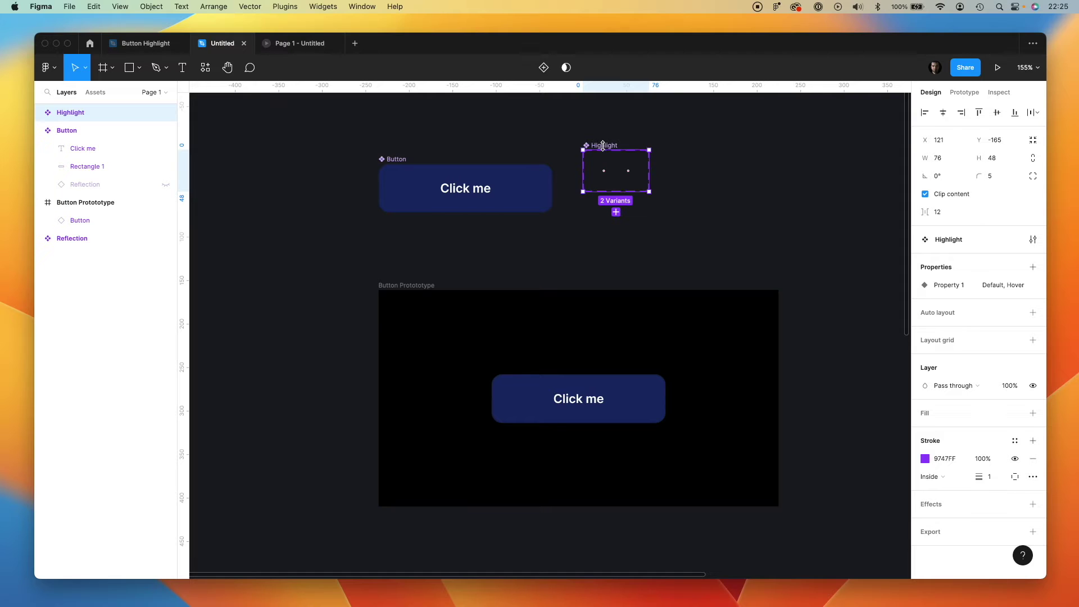
# - Align the Highlight set with the button's top and restore the Hover variant's white fill
pyautogui.moveTo(602, 146); pyautogui.dragTo(602, 163)
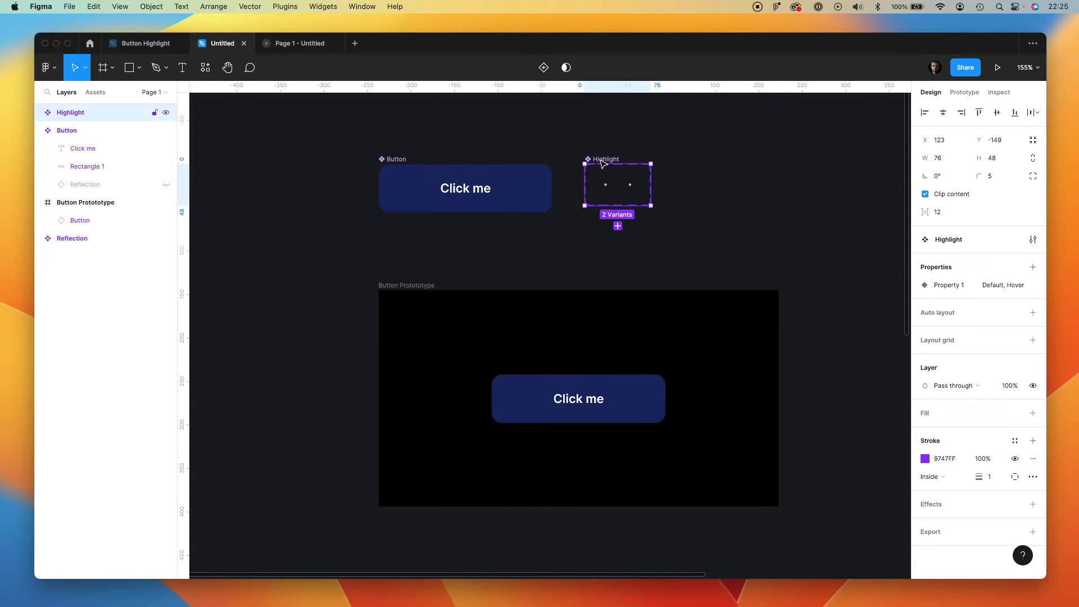
pyautogui.click(38, 112)
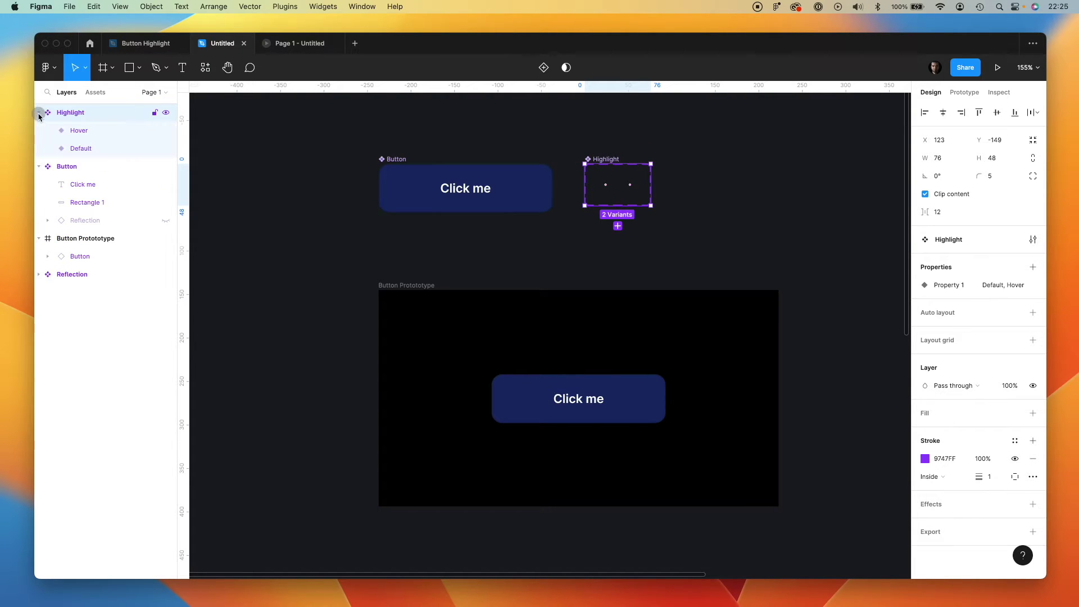
pyautogui.click(72, 130)
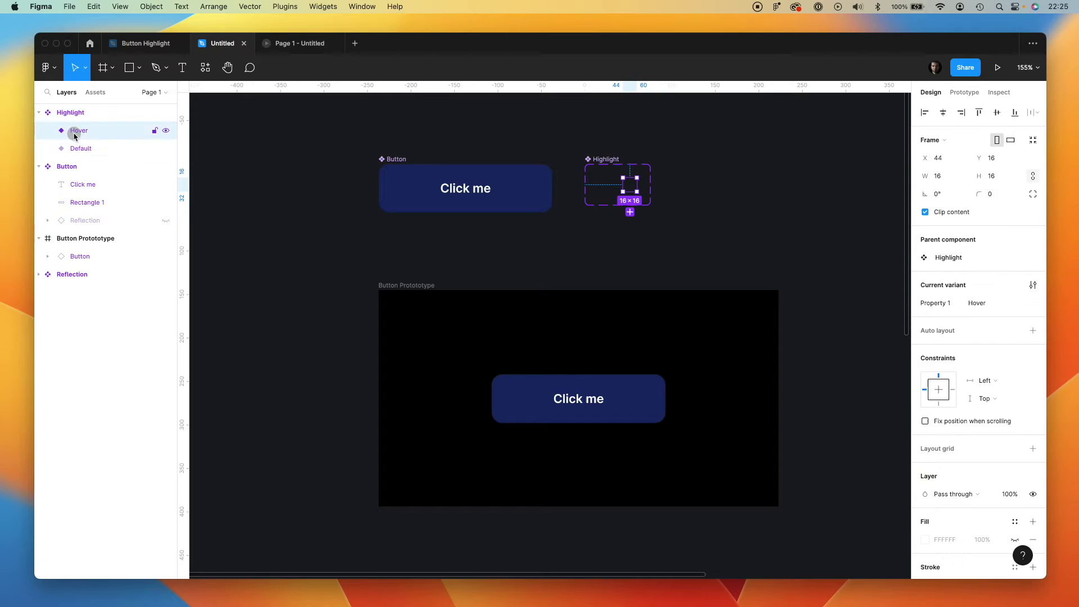
pyautogui.click(1015, 539)
# - Add a Layer blur effect of 16 to the Hover variant
pyautogui.scroll(-3, 986, 519)
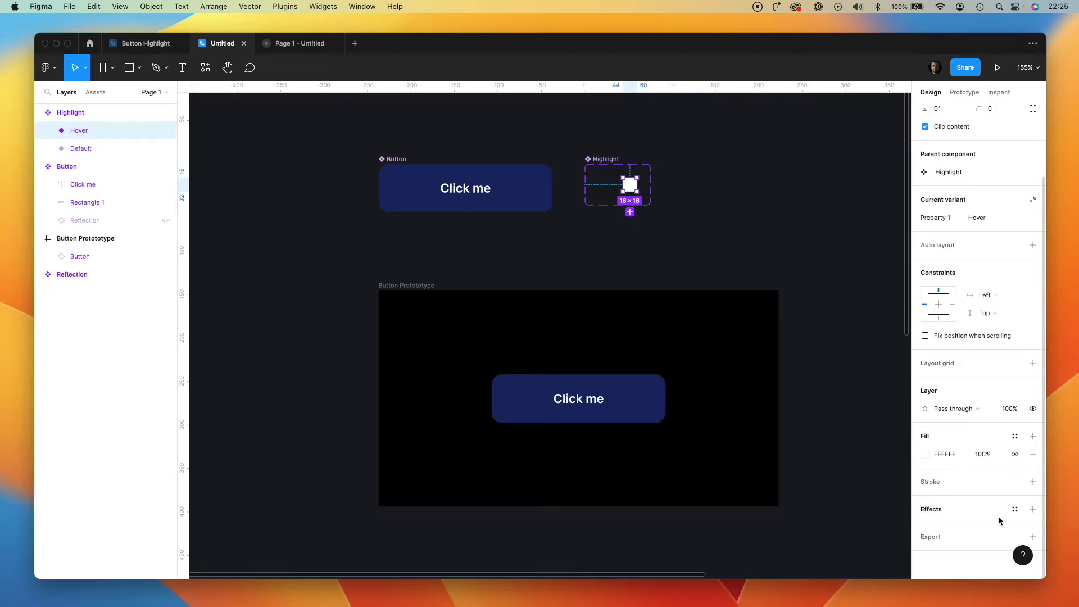
pyautogui.click(1015, 509)
pyautogui.click(971, 502)
pyautogui.click(1033, 509)
pyautogui.click(955, 528)
pyautogui.click(968, 541)
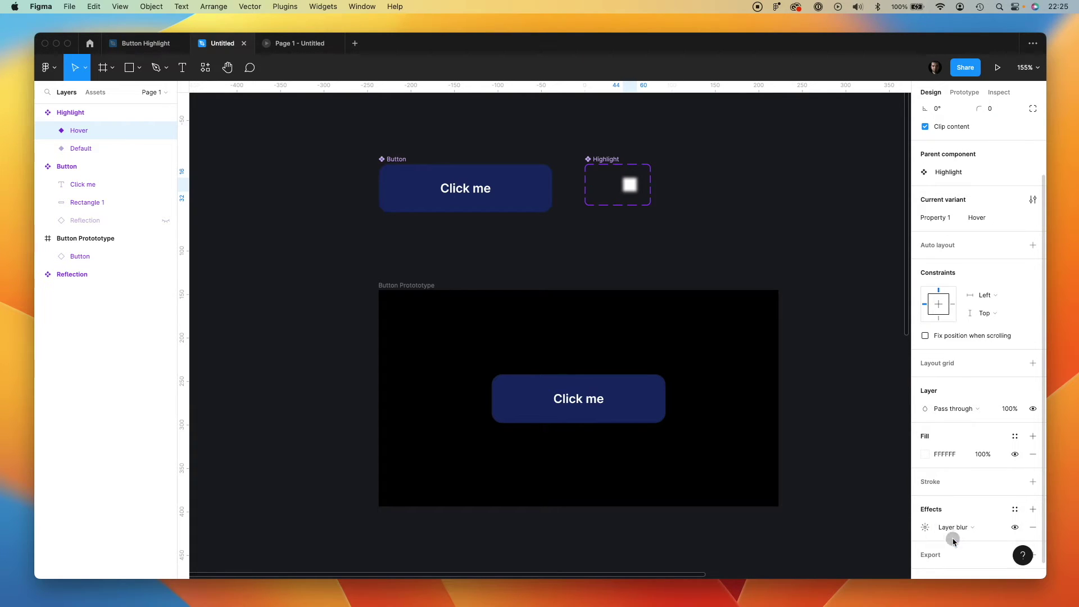
pyautogui.click(925, 528)
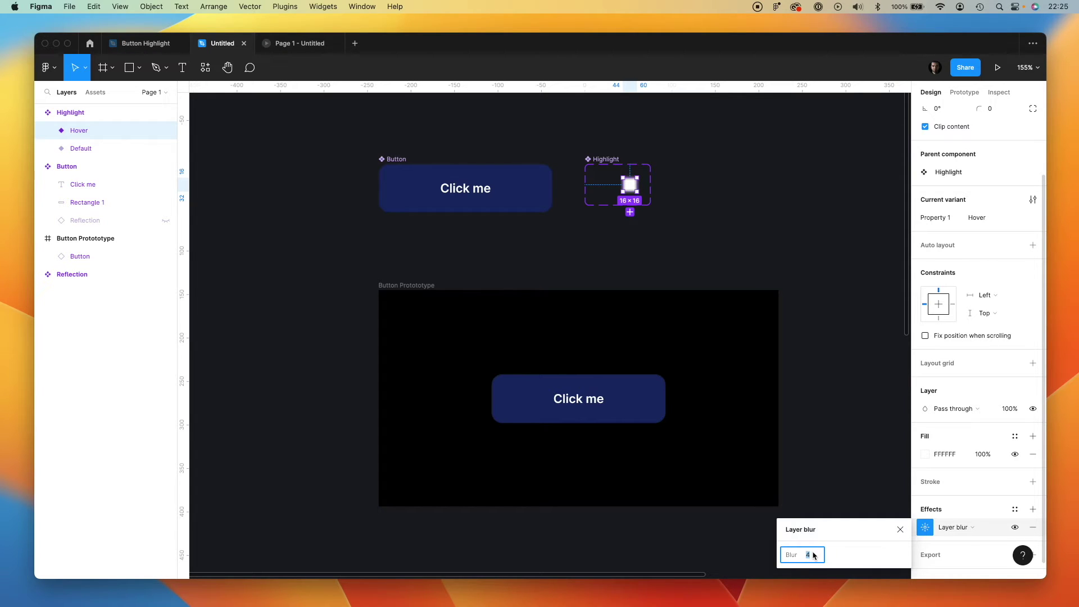
pyautogui.write('16')
pyautogui.press('Return')
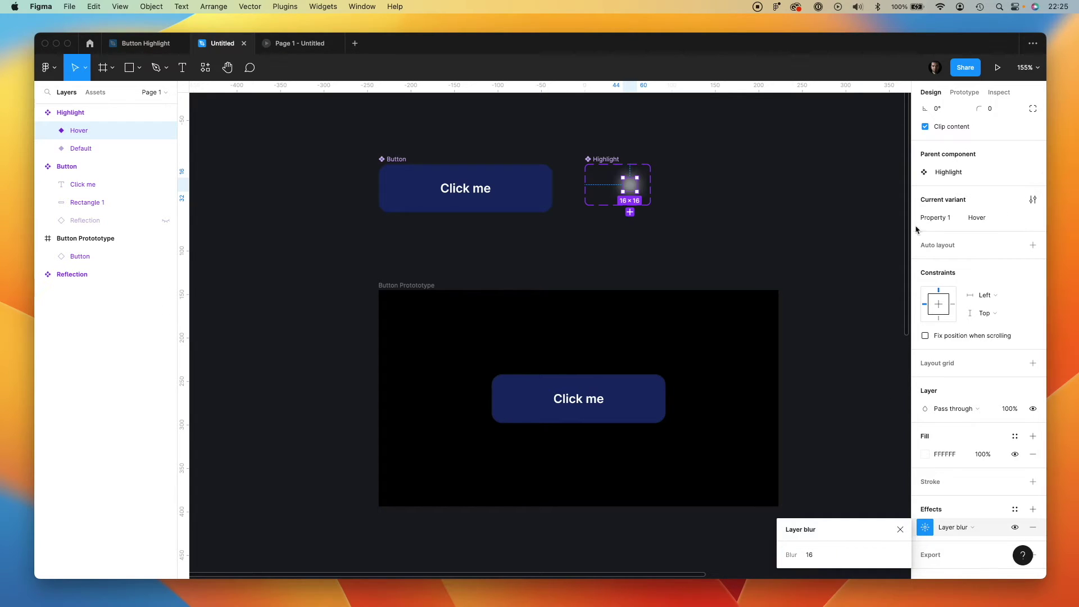
# - Set the Hover variant's corner radius to 6
pyautogui.click(995, 200)
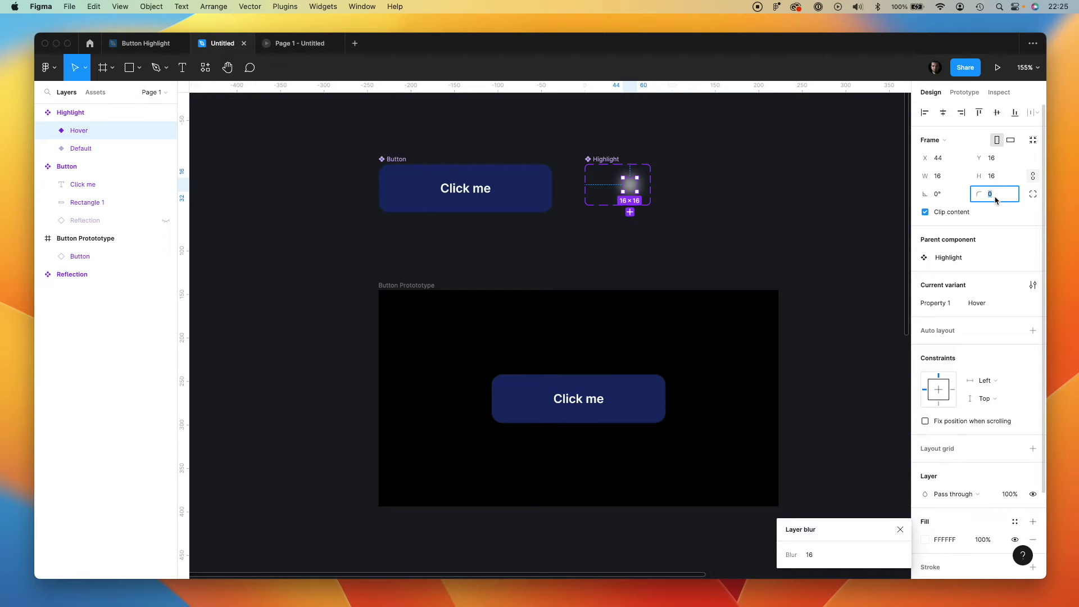
pyautogui.write('6')
pyautogui.press('Return')
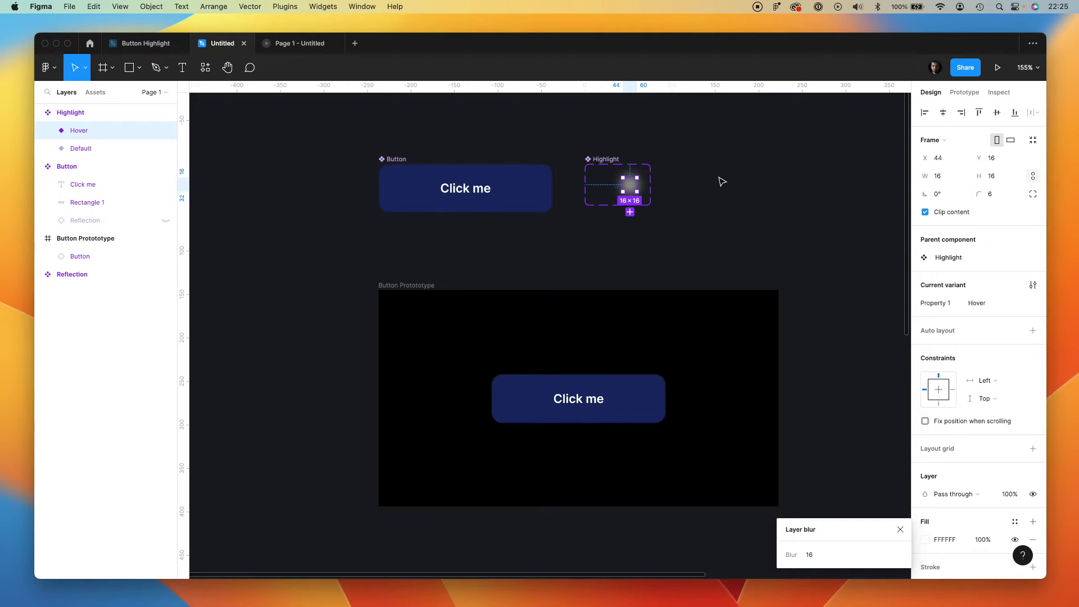
pyautogui.click(707, 190)
pyautogui.click(604, 183)
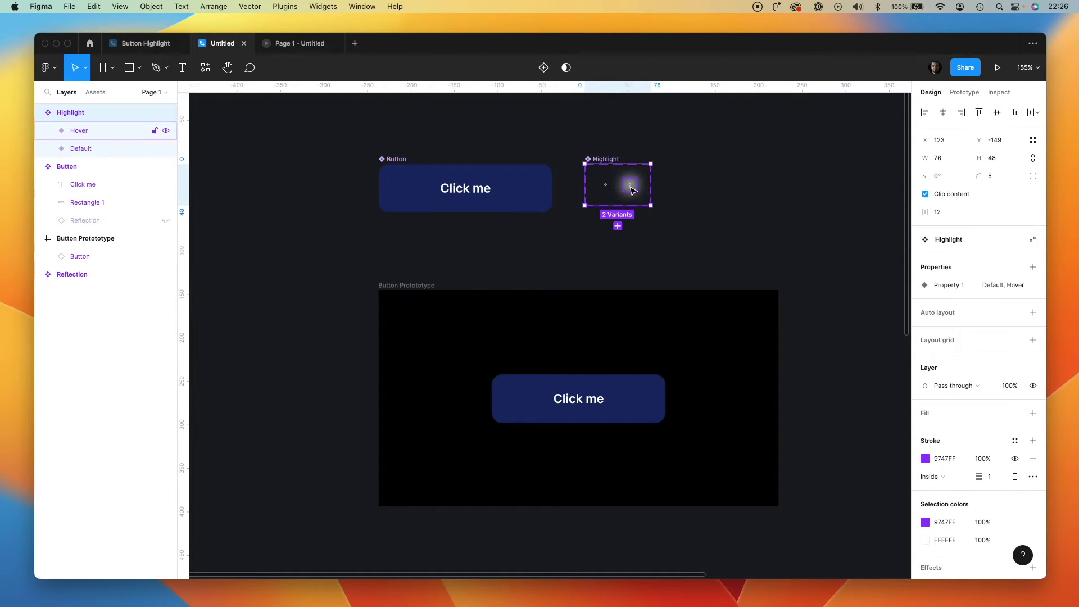
# - Link Default to Hover with a While hovering, Smart animate, Ease out 500ms interaction
pyautogui.click(964, 93)
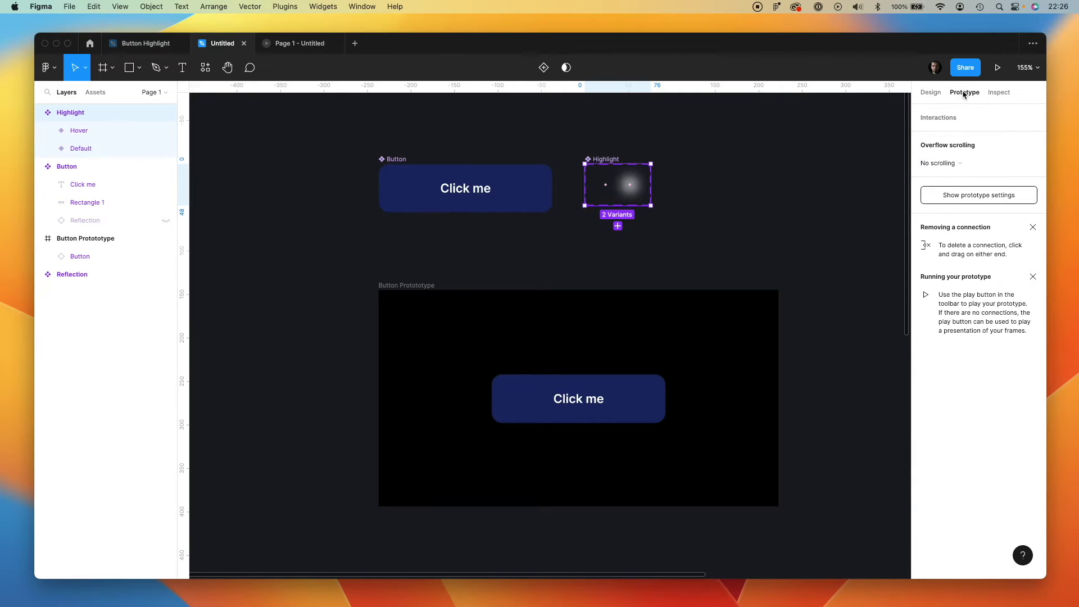
pyautogui.click(604, 190)
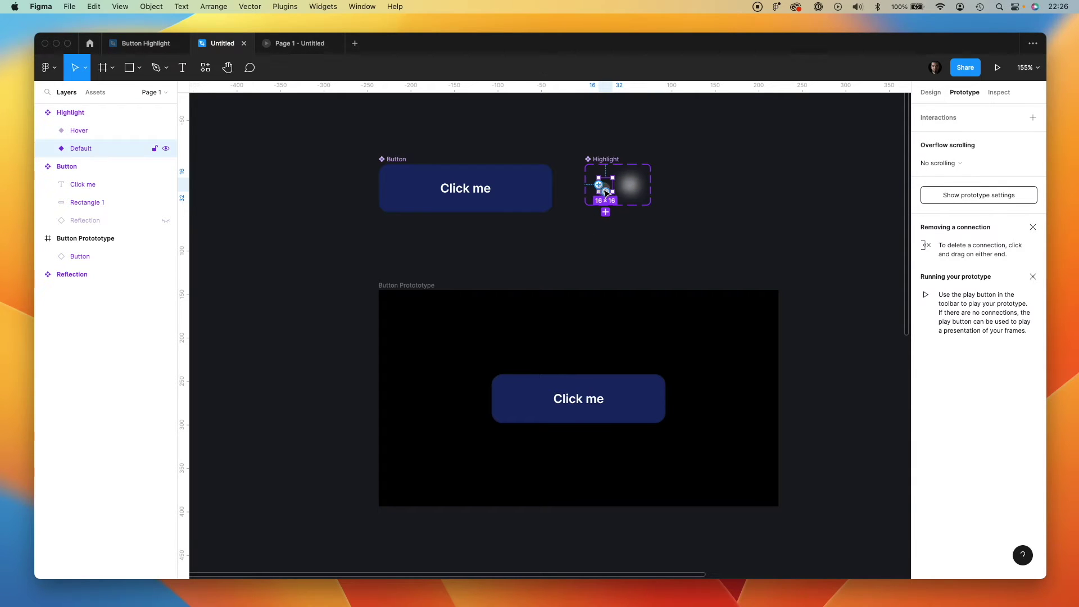
pyautogui.moveTo(605, 192); pyautogui.dragTo(632, 192)
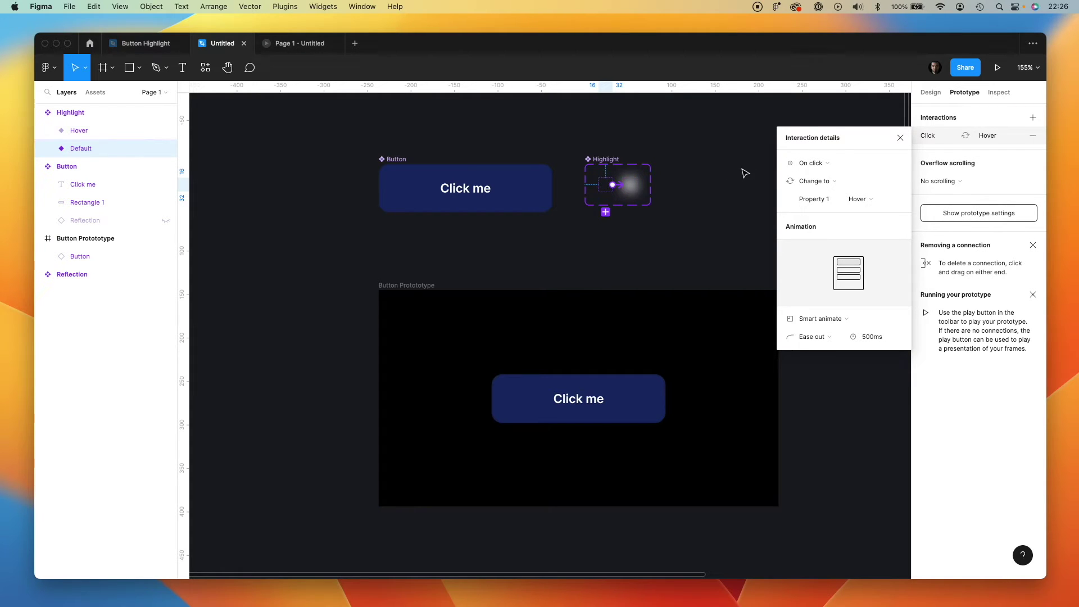
pyautogui.click(812, 164)
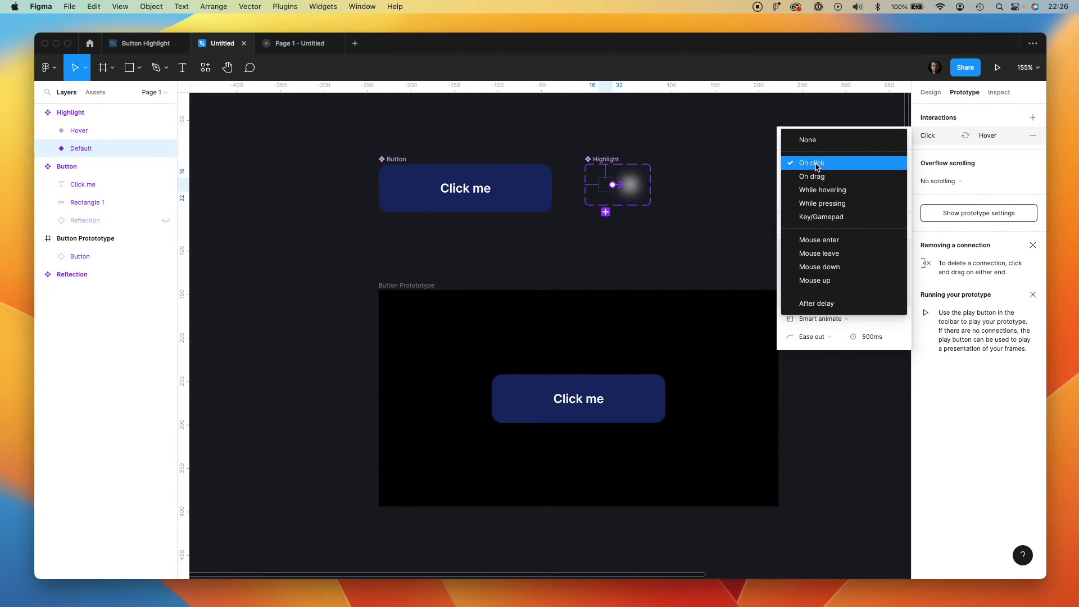
pyautogui.click(814, 191)
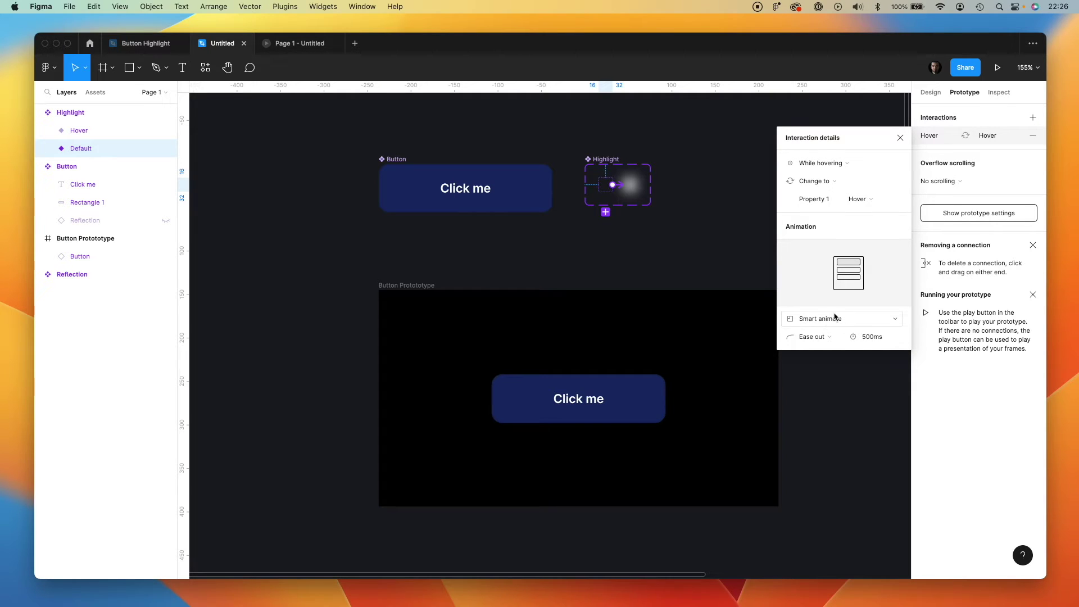
pyautogui.click(899, 138)
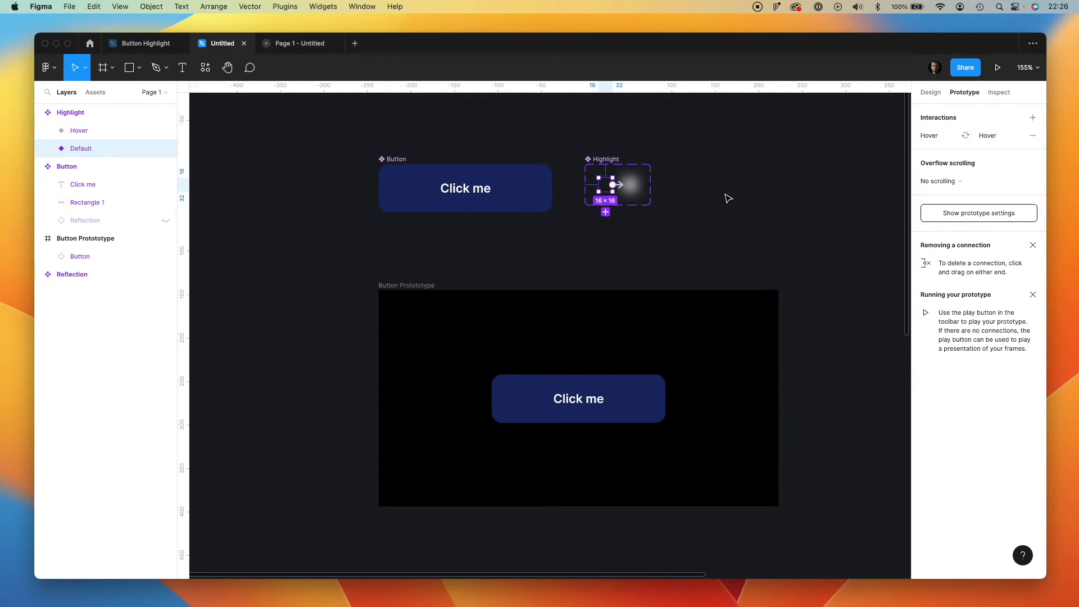
pyautogui.click(668, 217)
pyautogui.click(649, 203)
# - Paste a Highlight instance into the Button and move it to the top-left corner
pyautogui.click(929, 93)
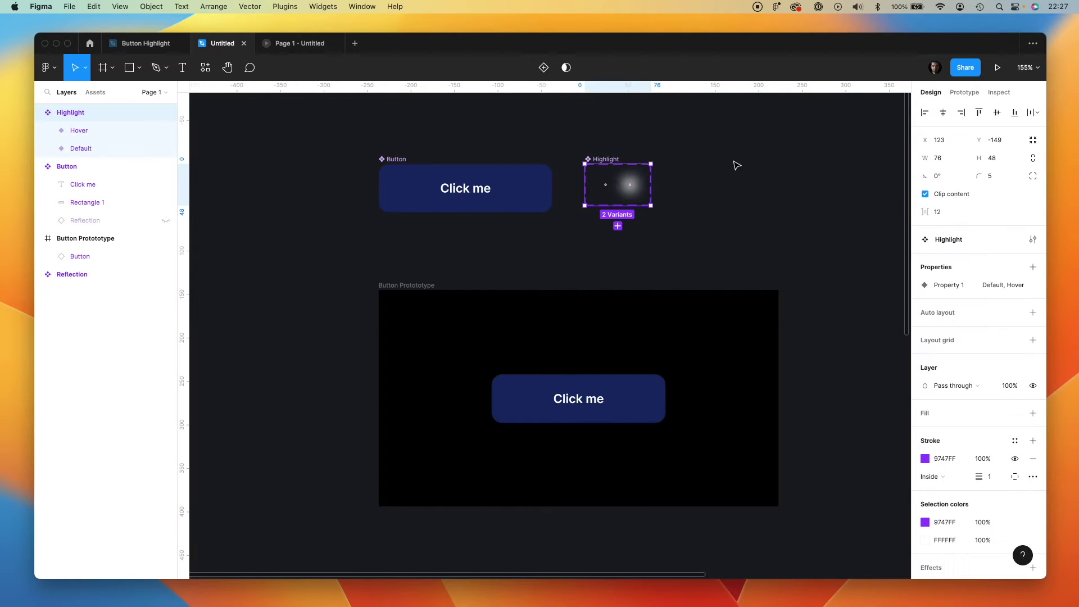
pyautogui.click(601, 187)
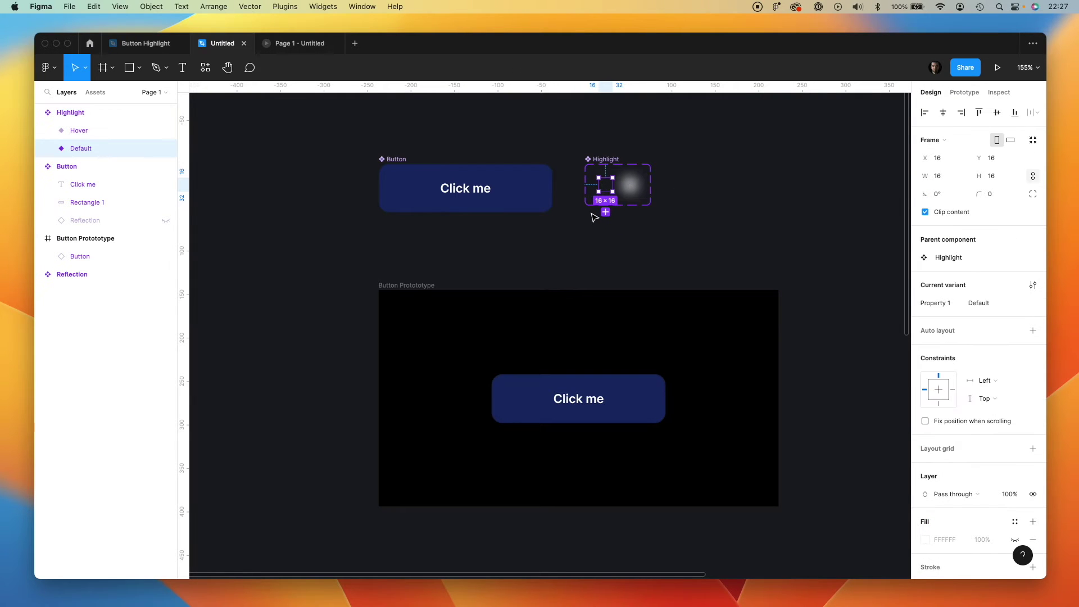
pyautogui.click(392, 162)
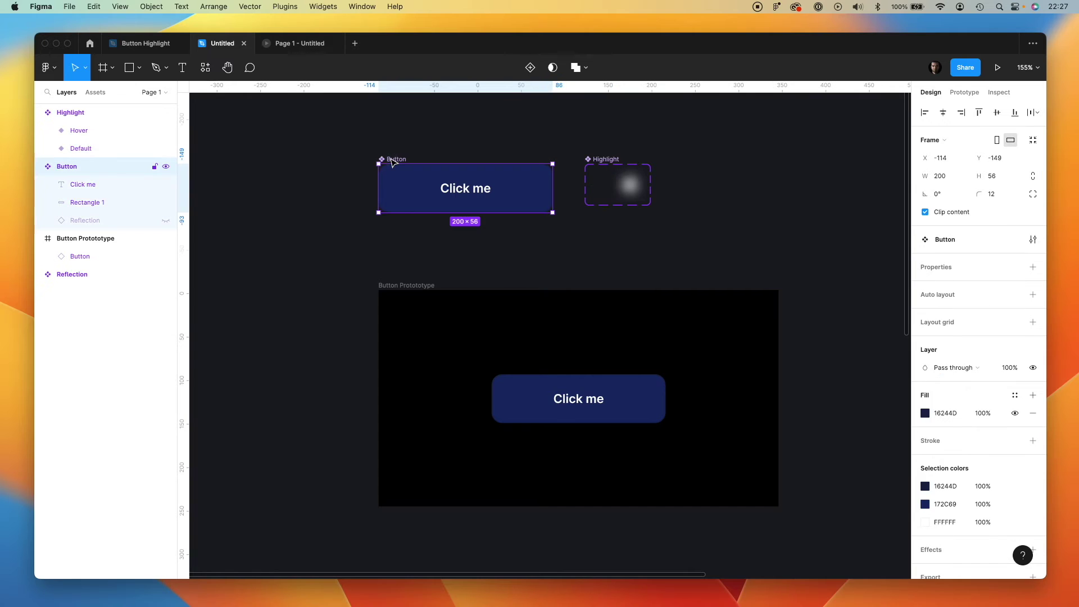
pyautogui.press('super+v')
pyautogui.moveTo(402, 187); pyautogui.dragTo(386, 174)
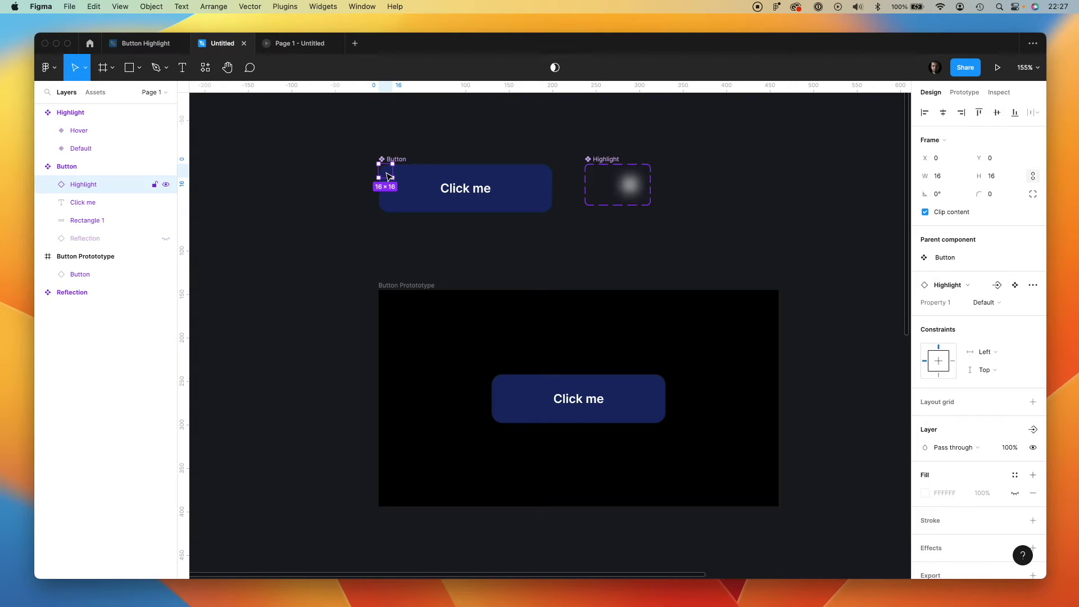
# - Preview the prototype, then re-paste the 16×16 Highlight into the Button at X 0, Y 0
pyautogui.click(998, 68)
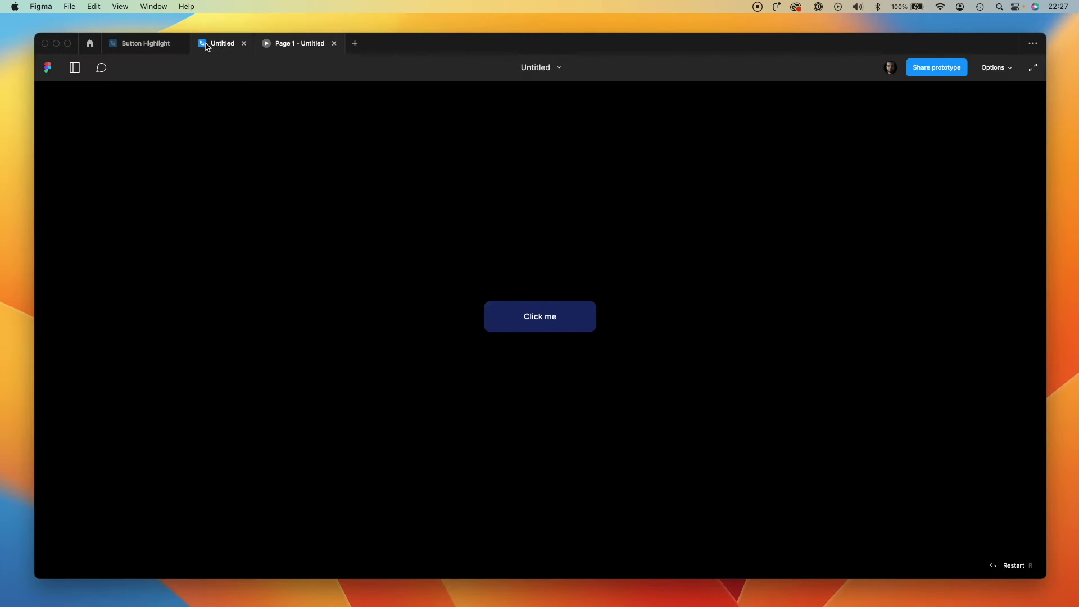
pyautogui.press('Delete')
pyautogui.click(391, 161)
pyautogui.press('super+v')
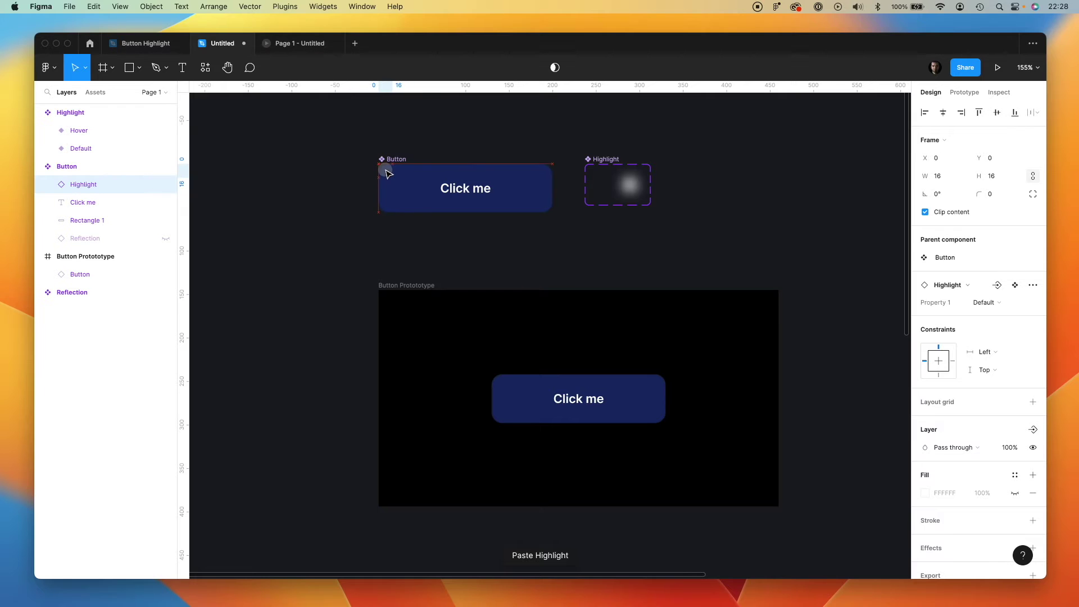
# - Repeat the Highlight across the 208px button width and wrap the row in a frame
pyautogui.moveTo(389, 176); pyautogui.dragTo(403, 175)
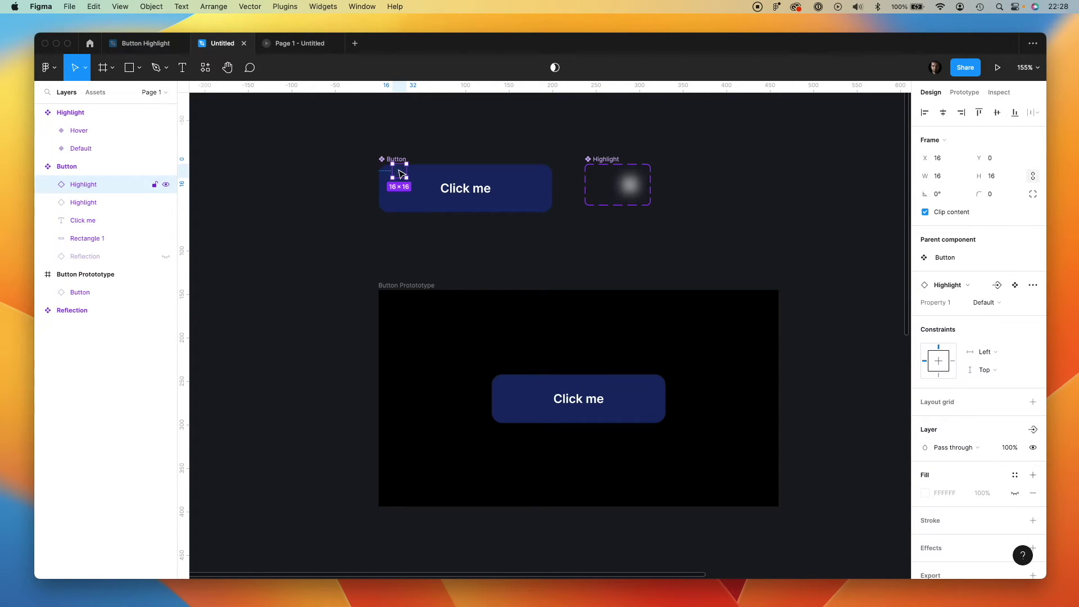
pyautogui.press('super+d')
pyautogui.press('super+d')
pyautogui.press('super+d')
pyautogui.press('super+d')
pyautogui.press('super+d')
pyautogui.press('super+d')
pyautogui.press('super+d')
pyautogui.press('super+d')
pyautogui.press('super+d')
pyautogui.press('super+d')
pyautogui.press('super+d')
pyautogui.click(84, 400)
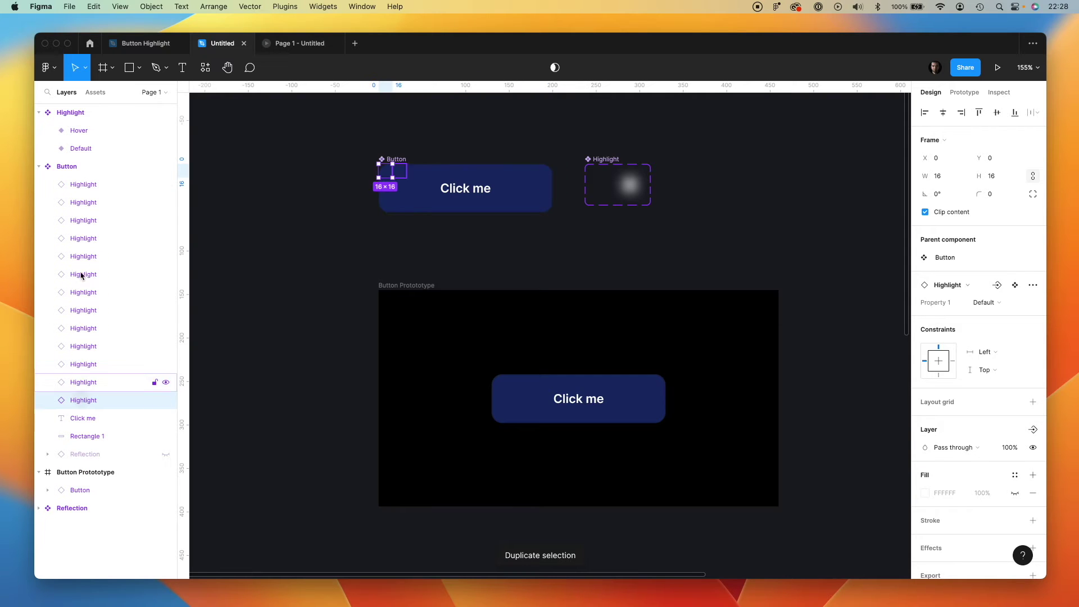
pyautogui.keyDown('shift'); pyautogui.click(79, 186); pyautogui.keyUp('shift')
pyautogui.press('super+alt+g')
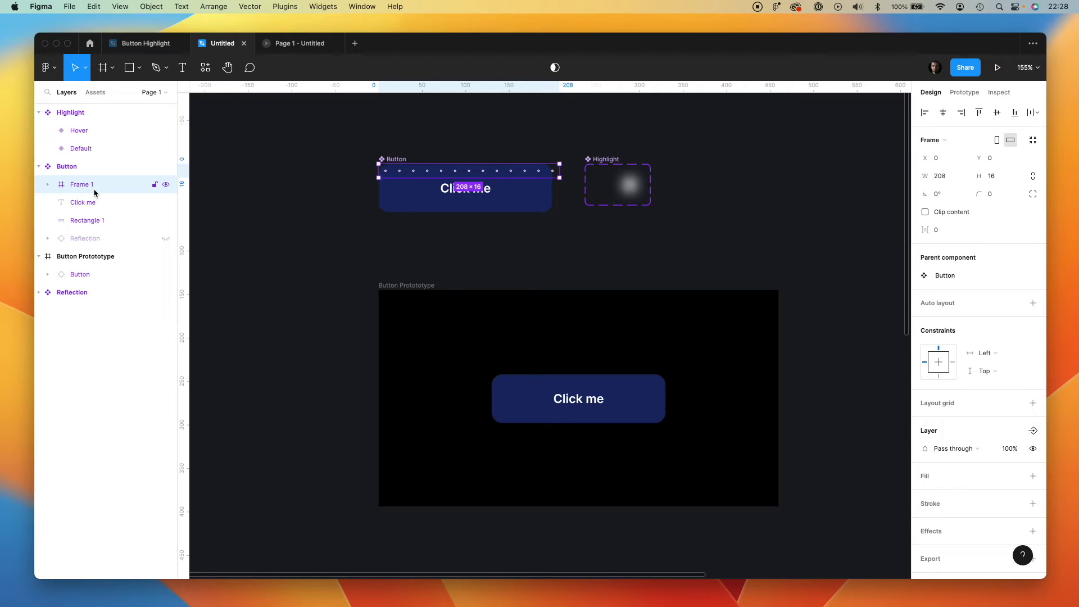
# - Stack four 208×16 highlight rows and wrap them in a 208×64 frame
pyautogui.press('super+c')
pyautogui.press('super+v')
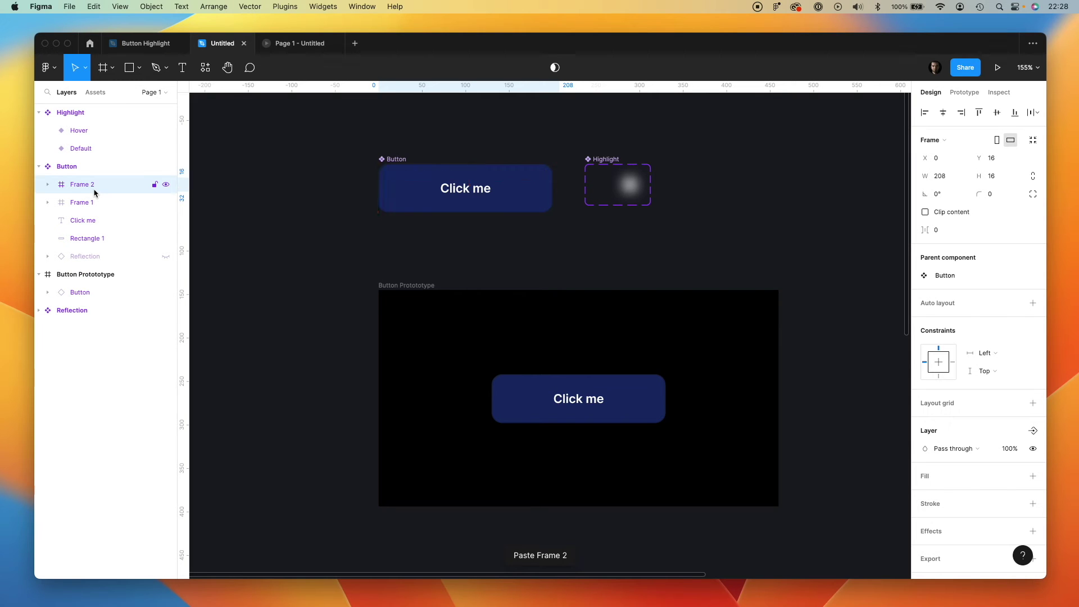
pyautogui.press('super+d')
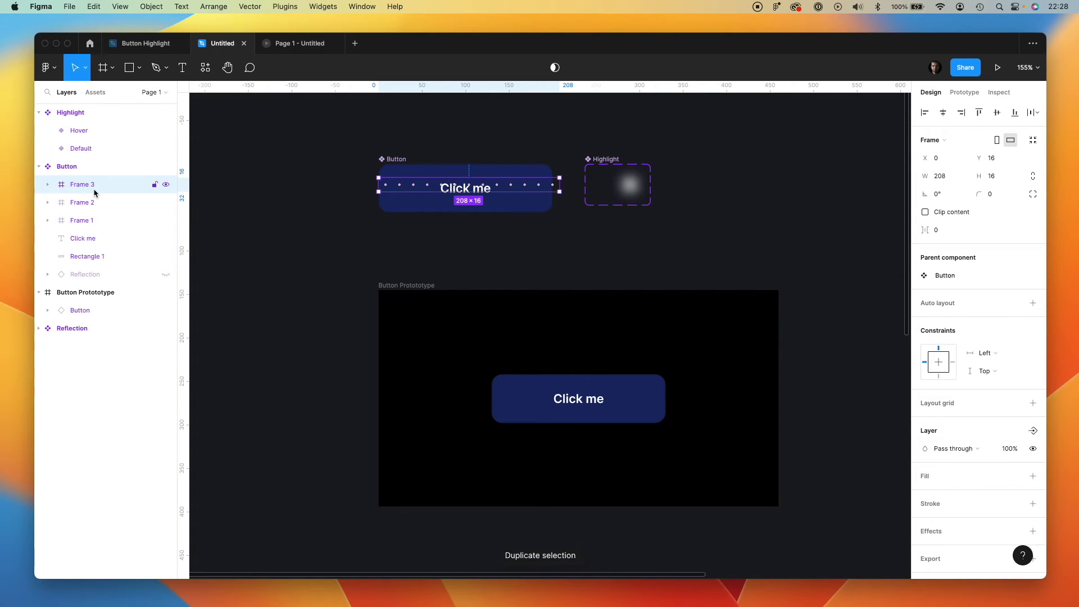
pyautogui.hotkey('shift', 'Down')
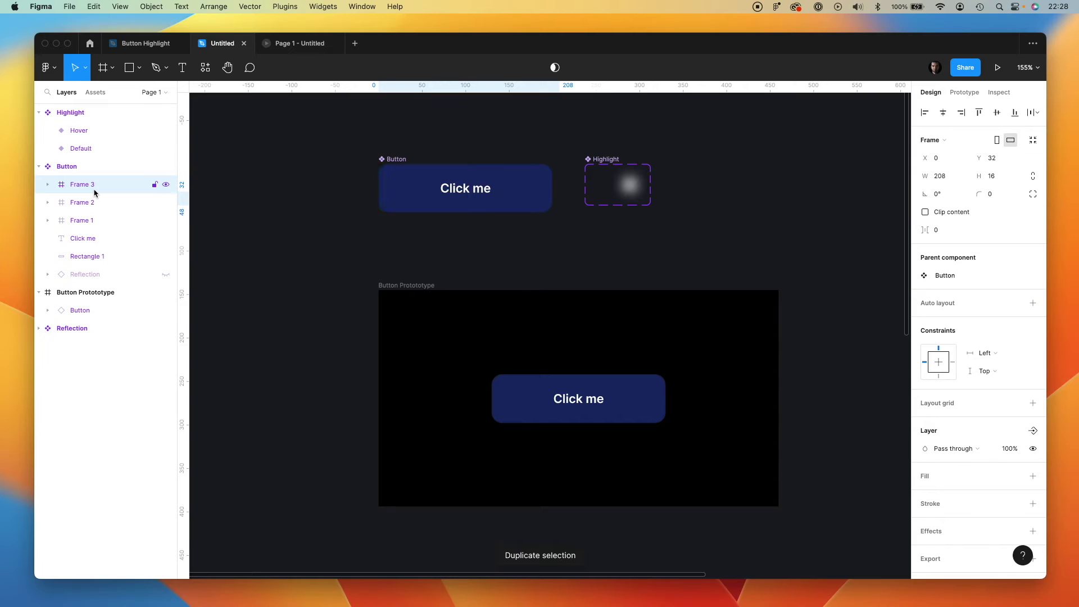
pyautogui.press('super+d')
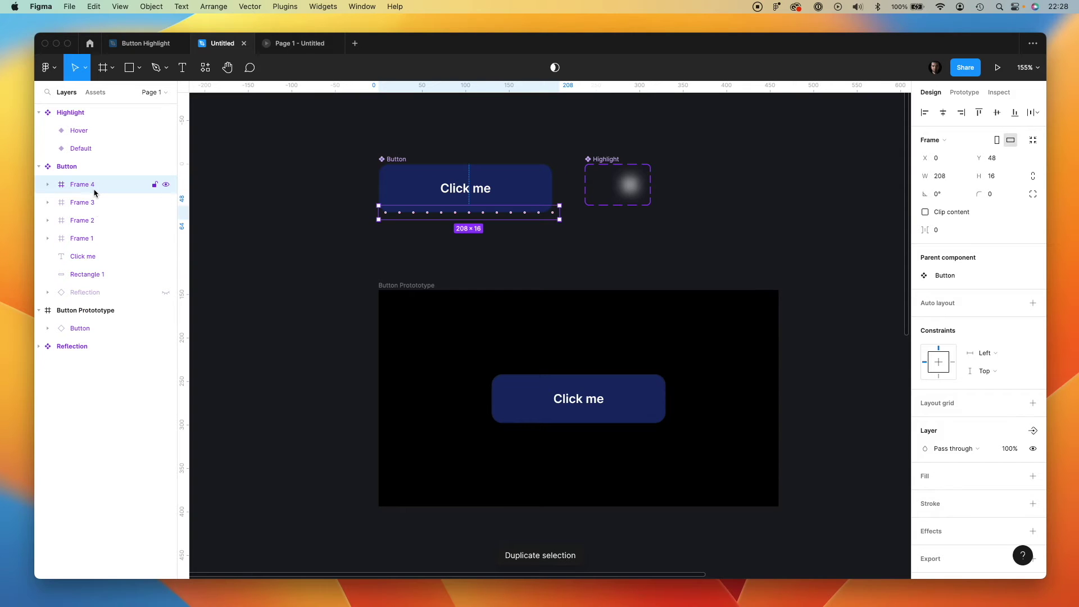
pyautogui.keyDown('shift'); pyautogui.click(78, 240); pyautogui.keyUp('shift')
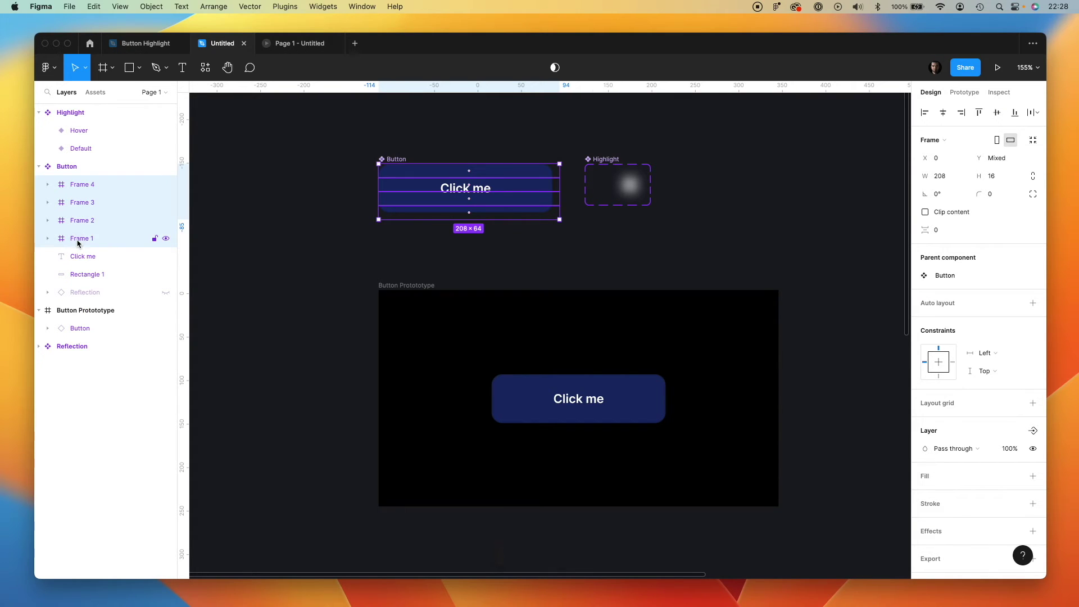
pyautogui.press('super+alt+g')
# - Rename the frame grid and layer it beneath the Click me label
pyautogui.doubleClick(79, 186)
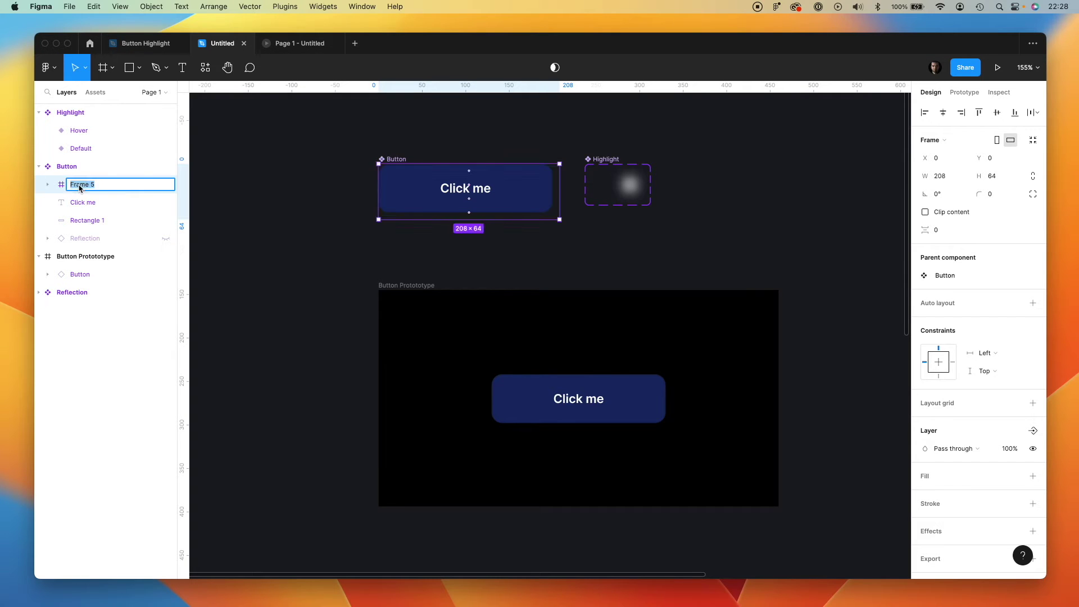
pyautogui.write('grid')
pyautogui.press('Return')
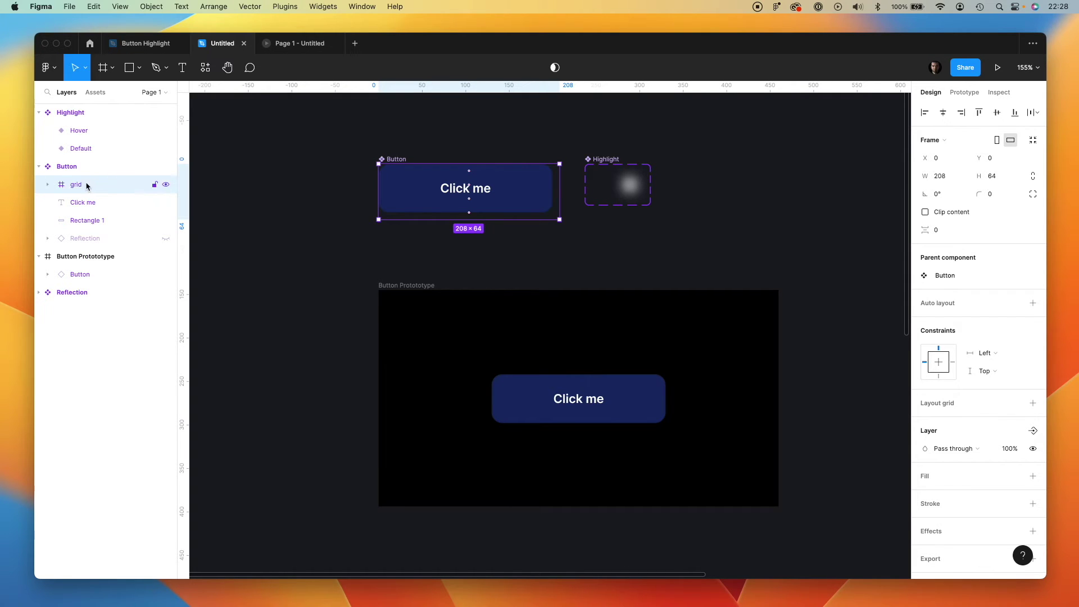
pyautogui.moveTo(88, 186); pyautogui.dragTo(87, 208)
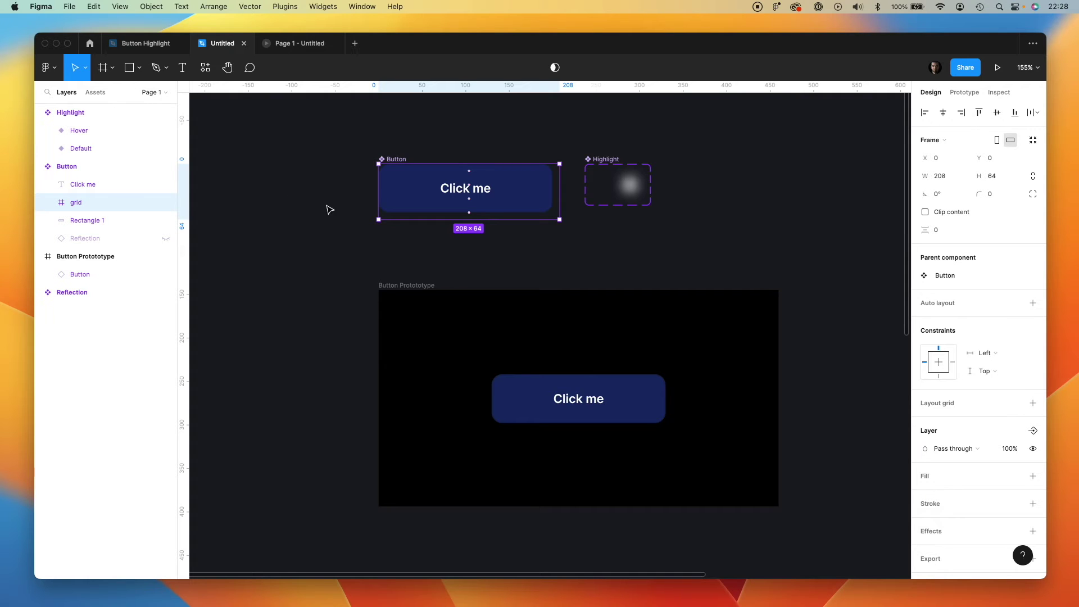
# - Present the Button Prototype frame to try the grid-filled button
pyautogui.click(354, 245)
pyautogui.click(386, 290)
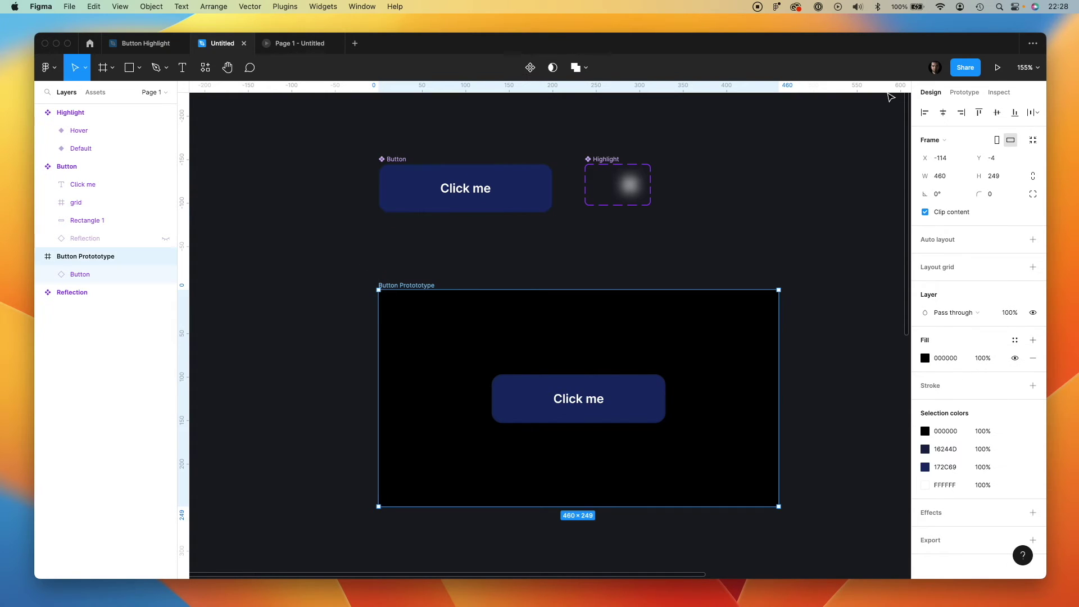
pyautogui.click(998, 68)
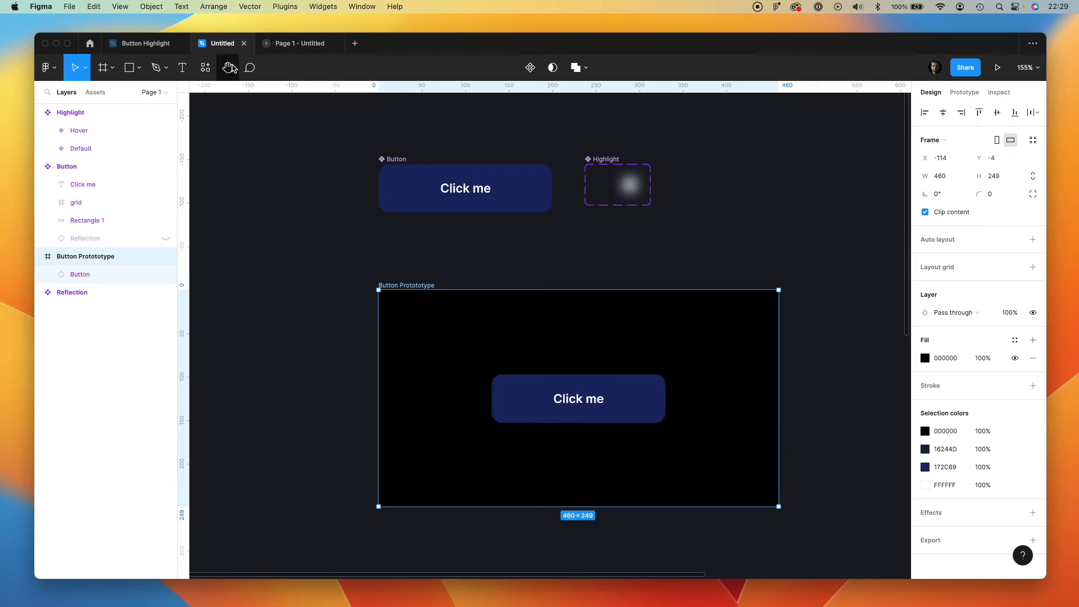
# - Give the Hover variant a 7AC7FF light blue fill with Overlay blend mode
pyautogui.click(628, 187)
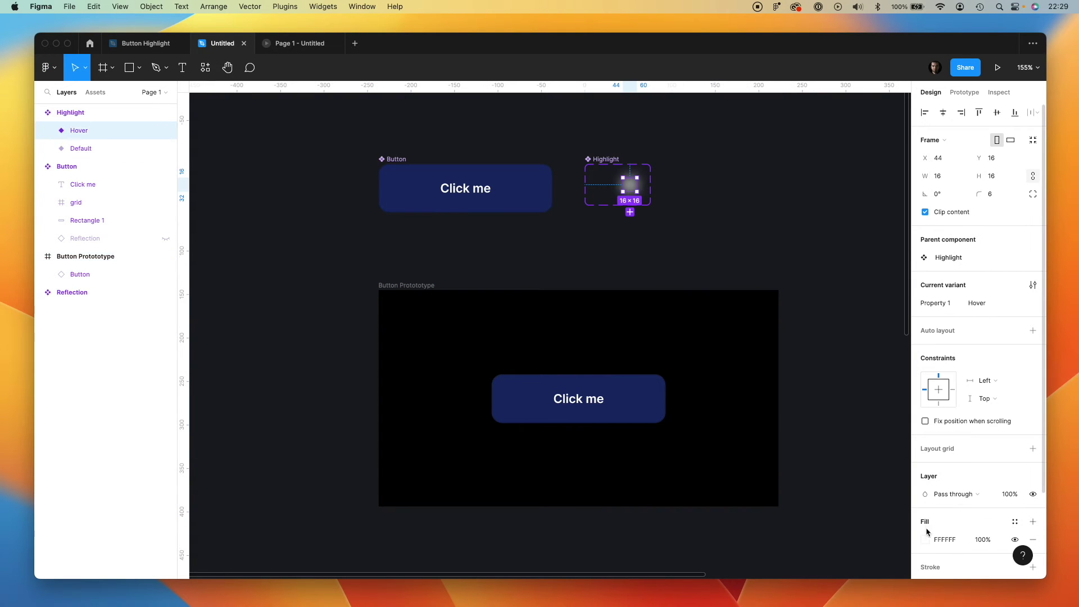
pyautogui.click(925, 538)
pyautogui.click(860, 445)
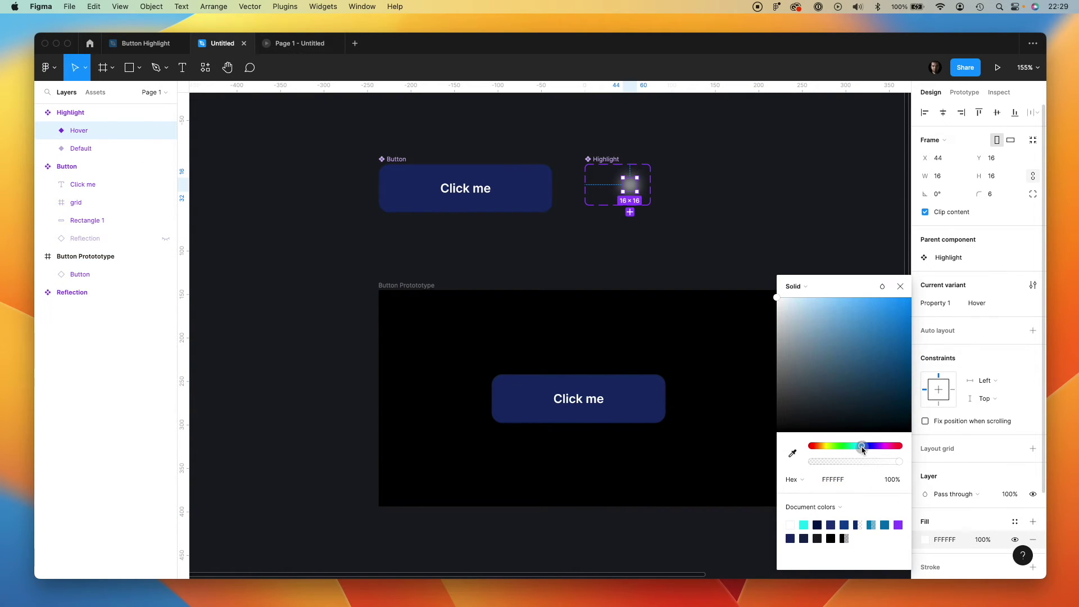
pyautogui.moveTo(848, 330); pyautogui.dragTo(848, 273)
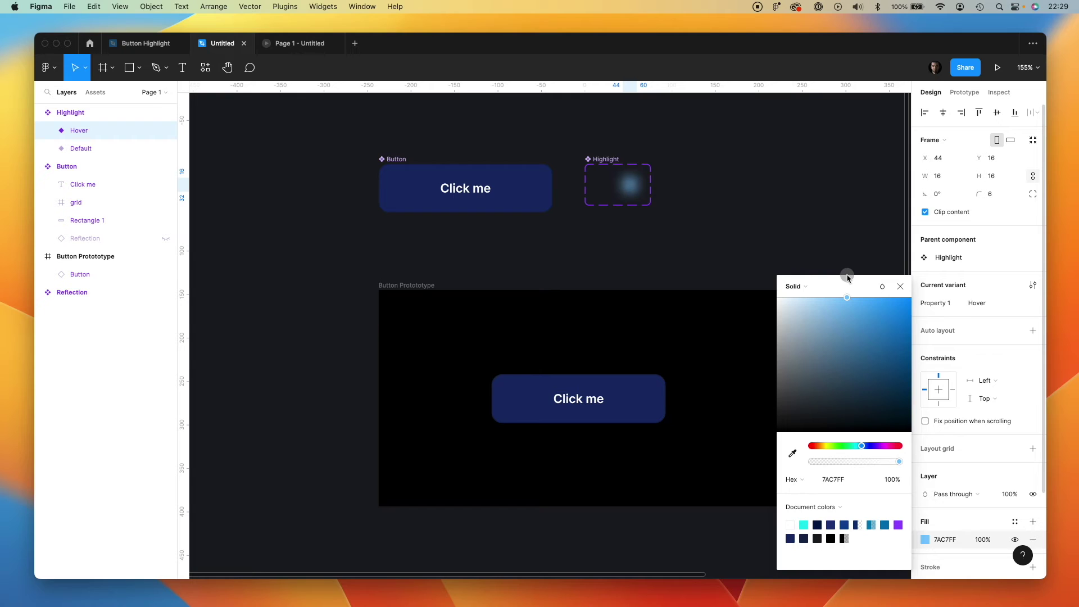
pyautogui.click(900, 286)
pyautogui.click(970, 495)
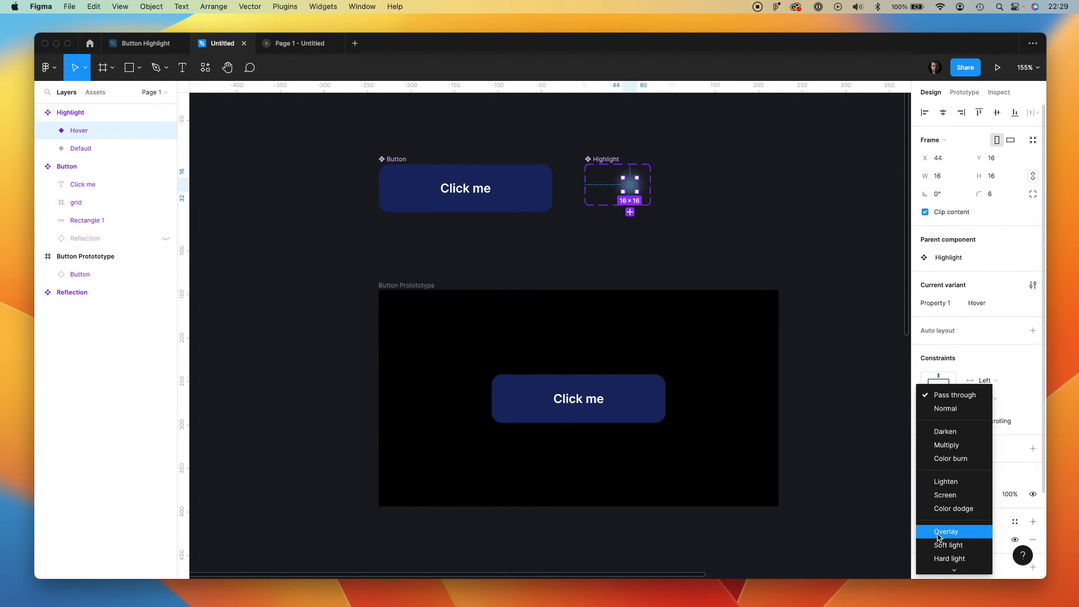
pyautogui.click(938, 532)
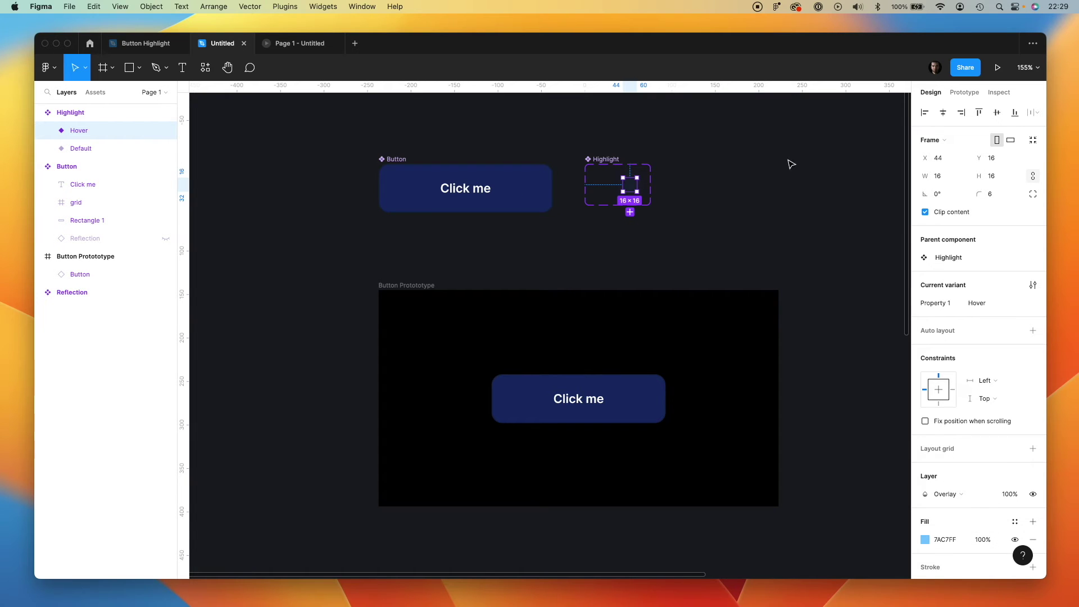
# - Reconnect Default to Hover and lengthen the hover transition to 800ms
pyautogui.click(835, 143)
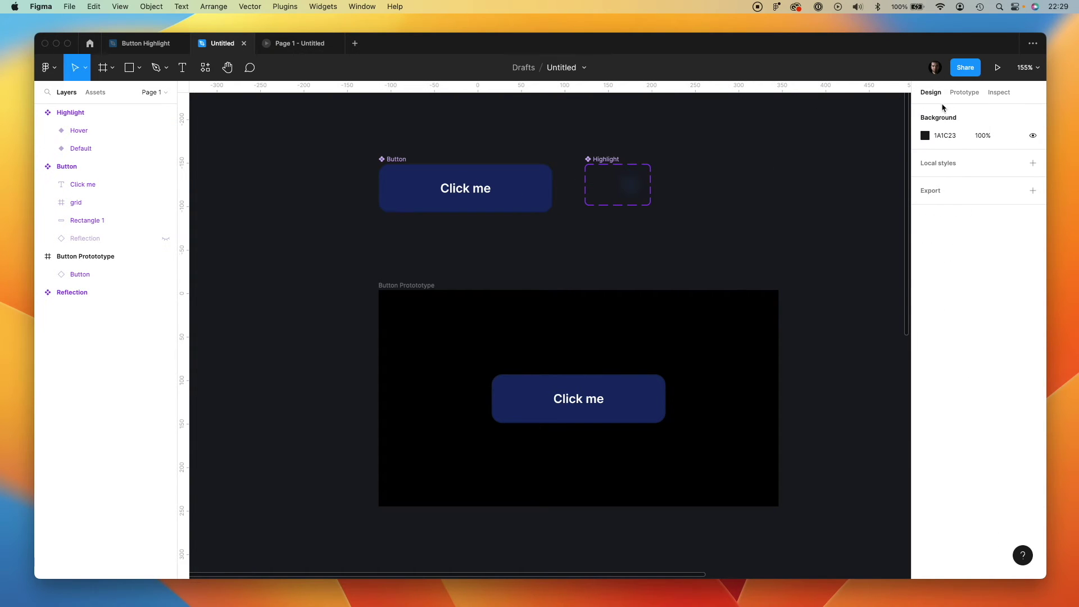
pyautogui.click(601, 160)
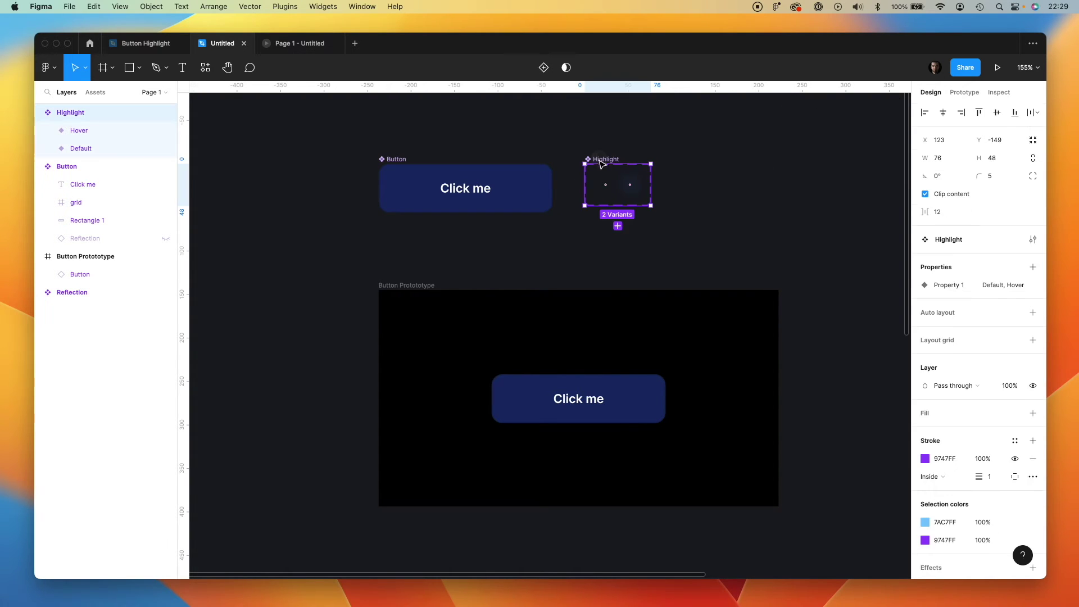
pyautogui.click(964, 92)
pyautogui.moveTo(612, 184); pyautogui.dragTo(622, 188)
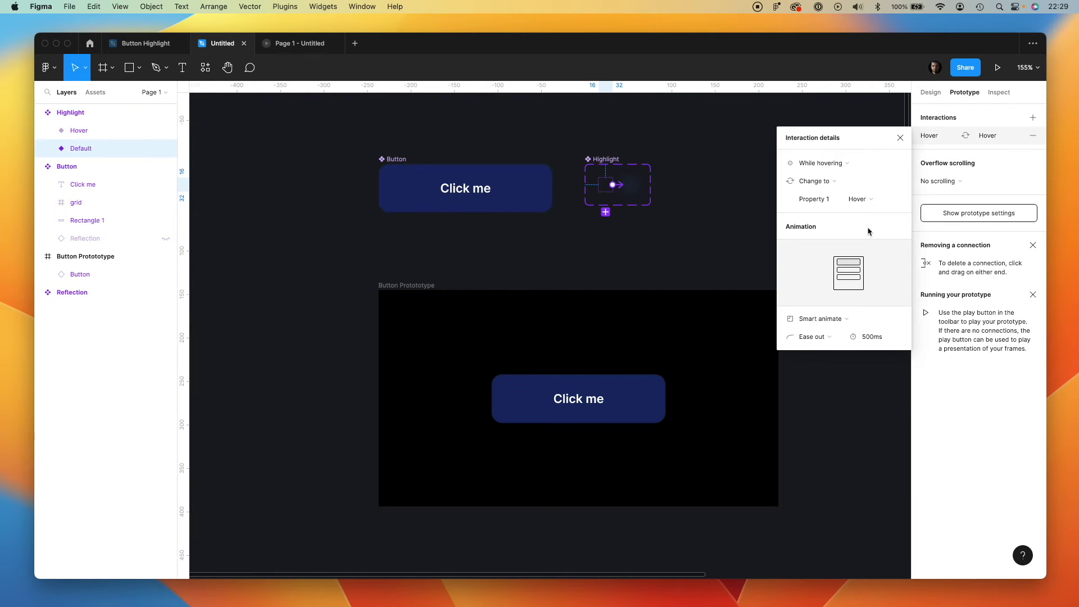
pyautogui.click(856, 337)
pyautogui.write('8')
pyautogui.press('Return')
pyautogui.click(901, 137)
# - Present the Button Prototype frame and hover over the button to check the highlight
pyautogui.click(525, 284)
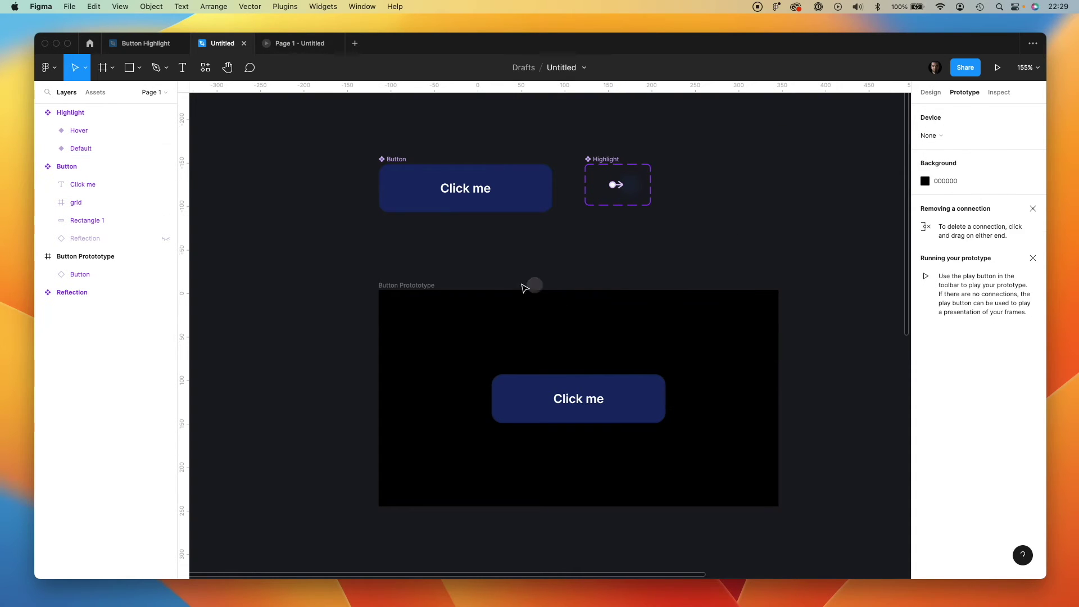
pyautogui.click(420, 285)
pyautogui.click(996, 68)
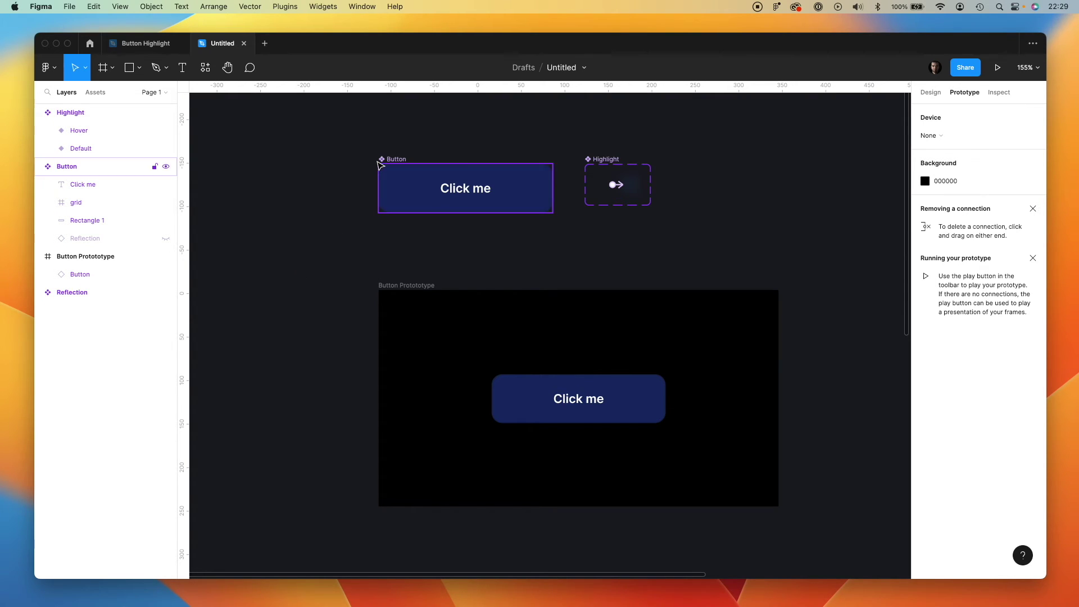
pyautogui.moveTo(546, 177)
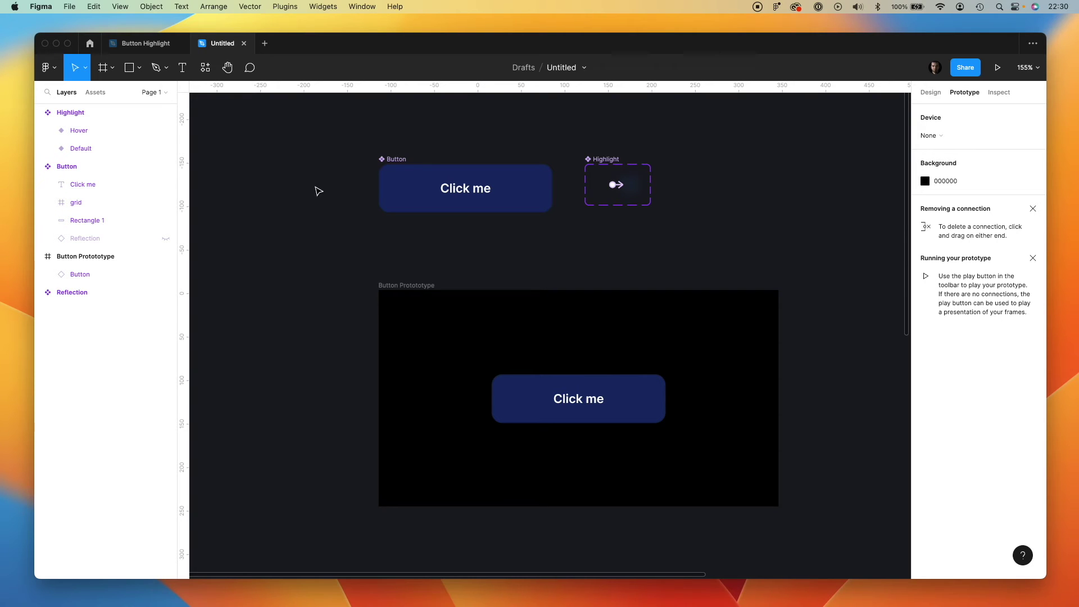
# - Unhide the Reflection layer in the Button and zoom in on the Reflection component
pyautogui.click(165, 239)
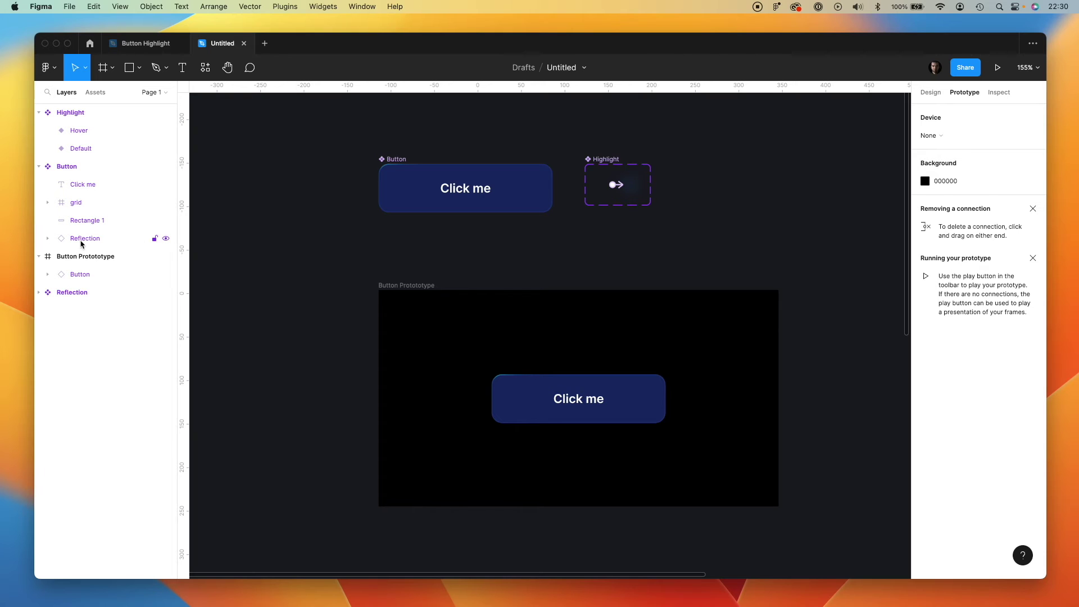
pyautogui.click(392, 179)
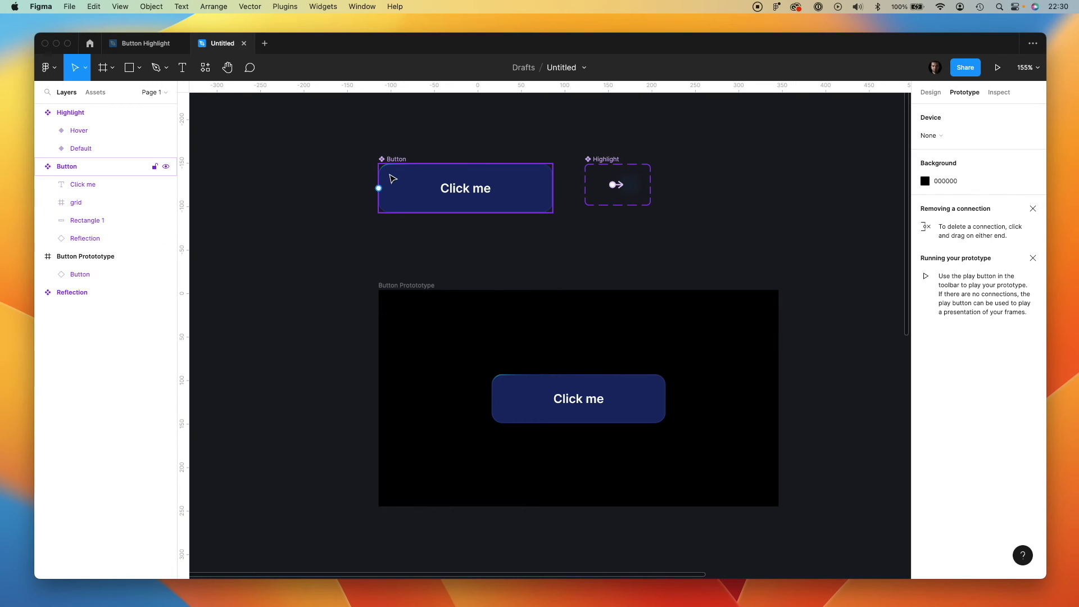
pyautogui.click(320, 166)
pyautogui.scroll(-10, 320, 166)
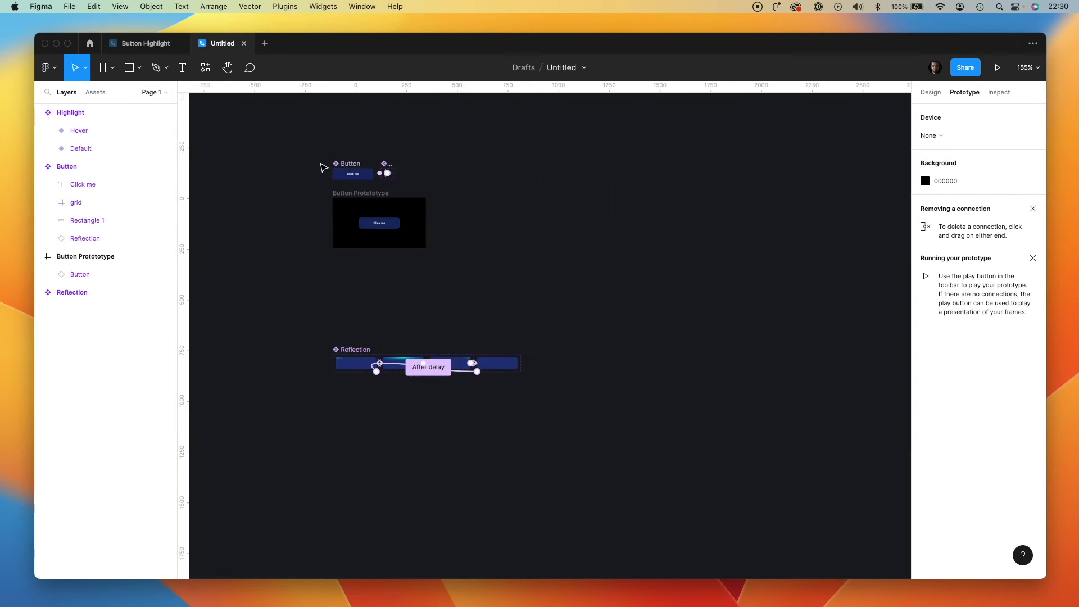
pyautogui.hotkey('shift', '2')
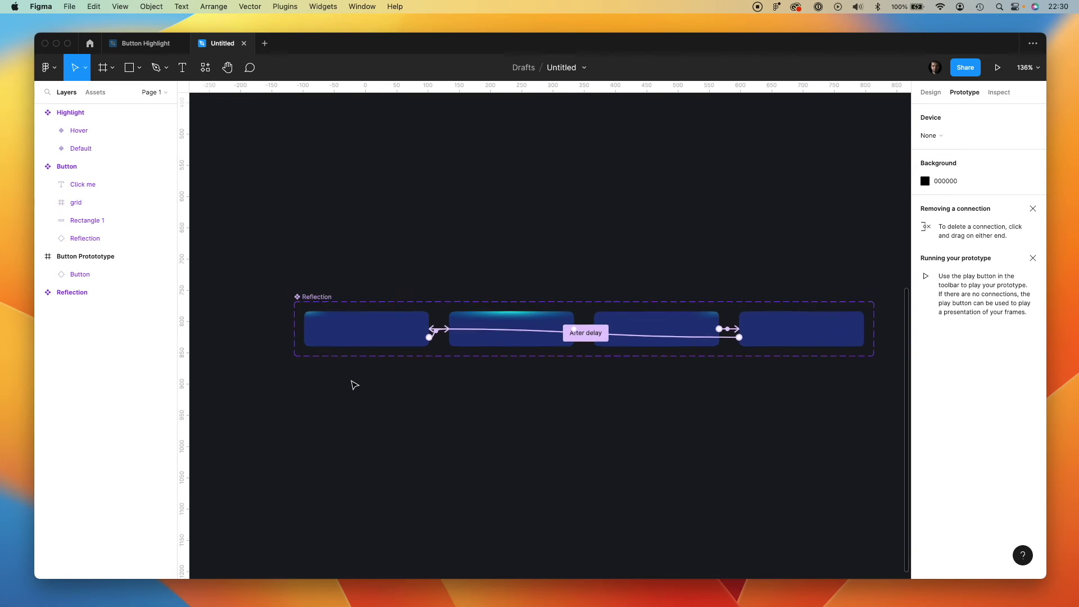
pyautogui.scroll(3, 376, 361)
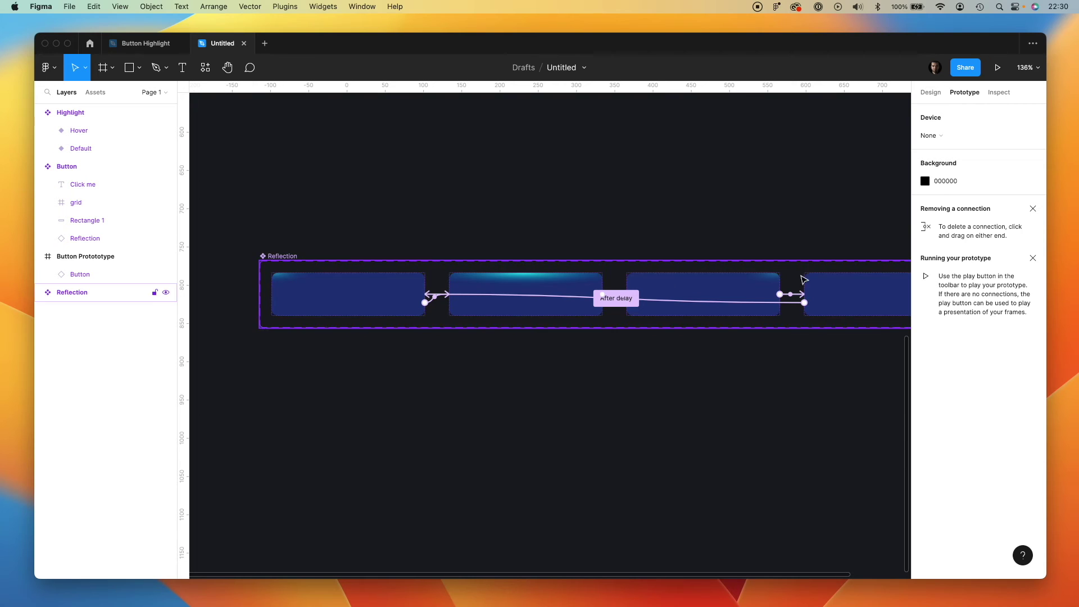
pyautogui.click(929, 94)
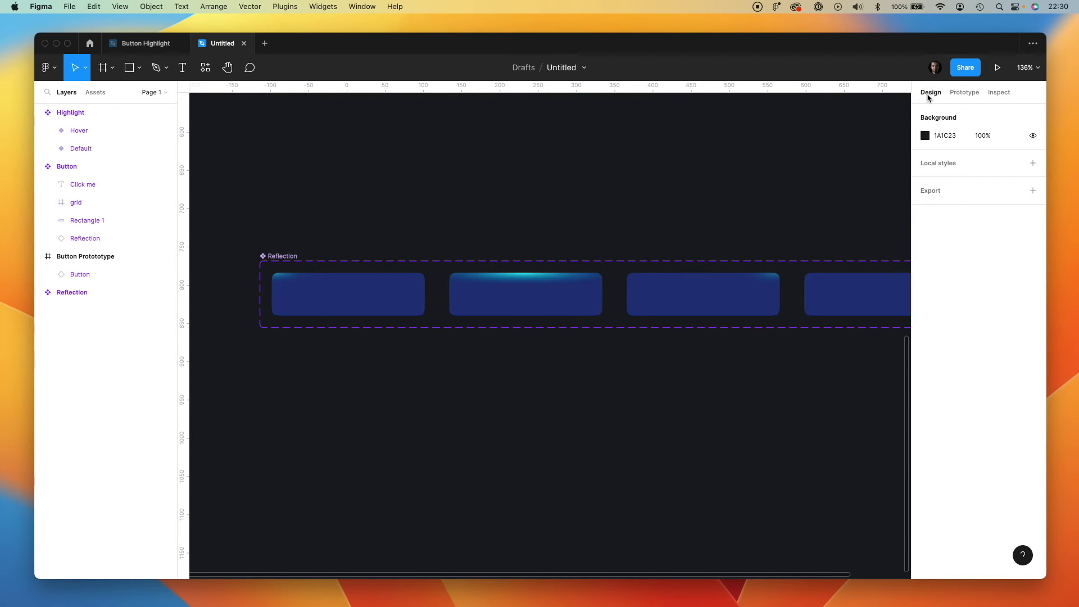
pyautogui.doubleClick(281, 290)
pyautogui.doubleClick(524, 282)
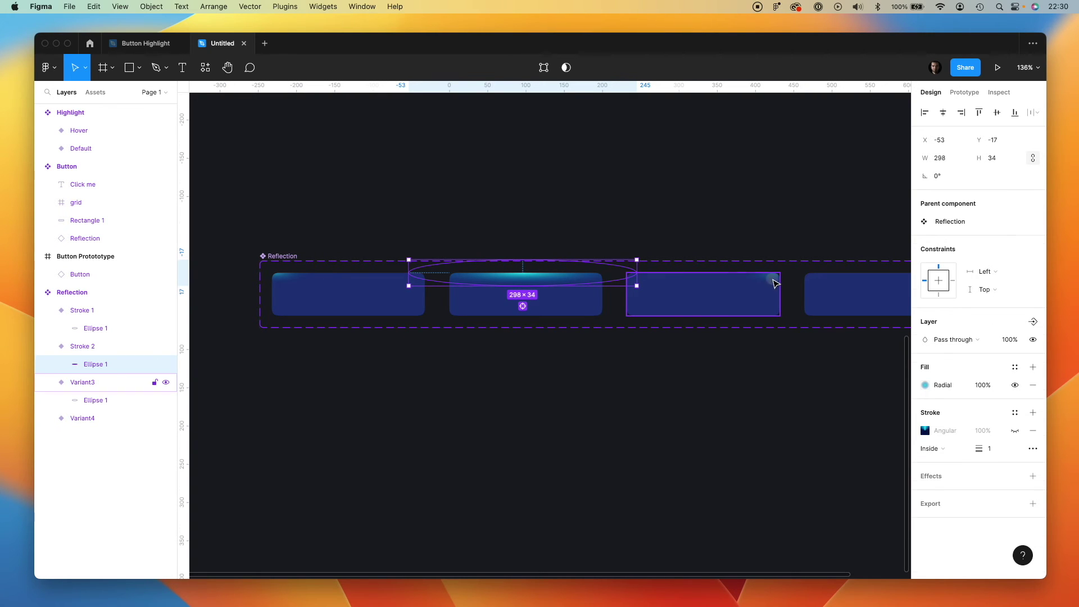
pyautogui.doubleClick(701, 290)
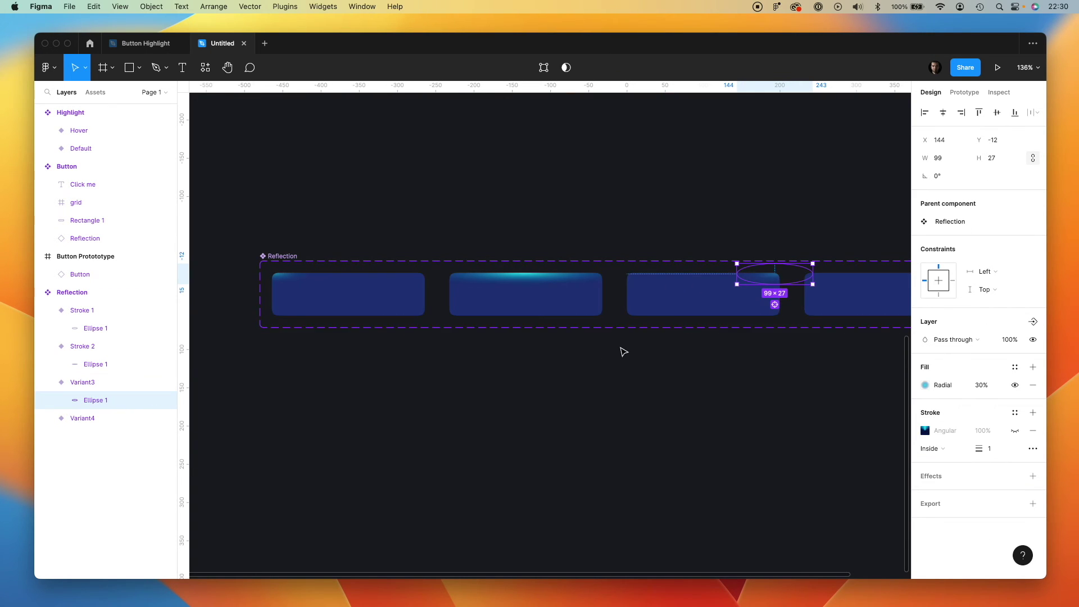
pyautogui.click(963, 92)
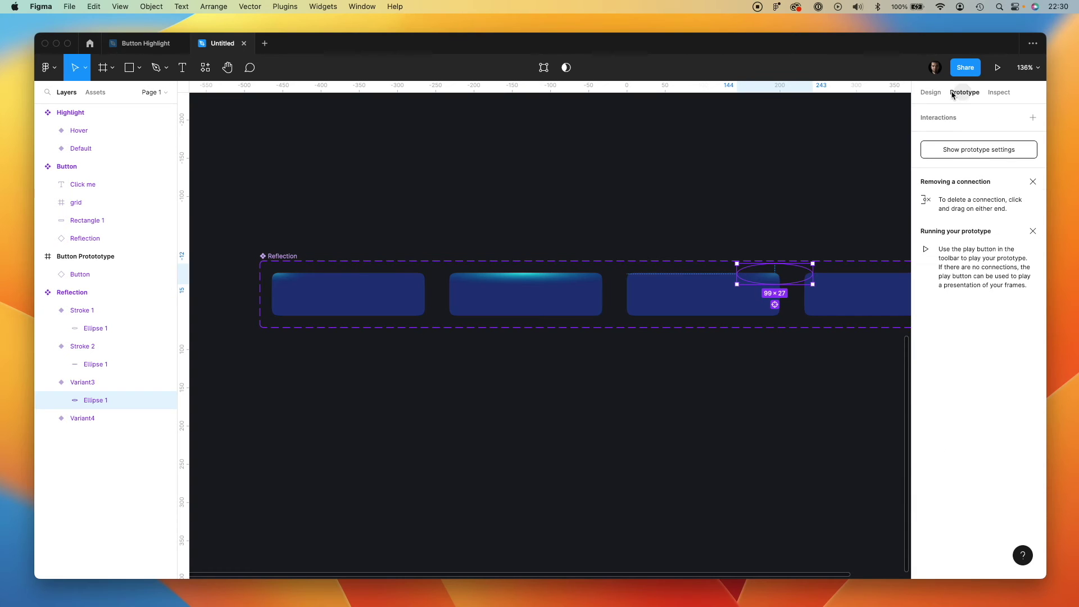
pyautogui.click(489, 204)
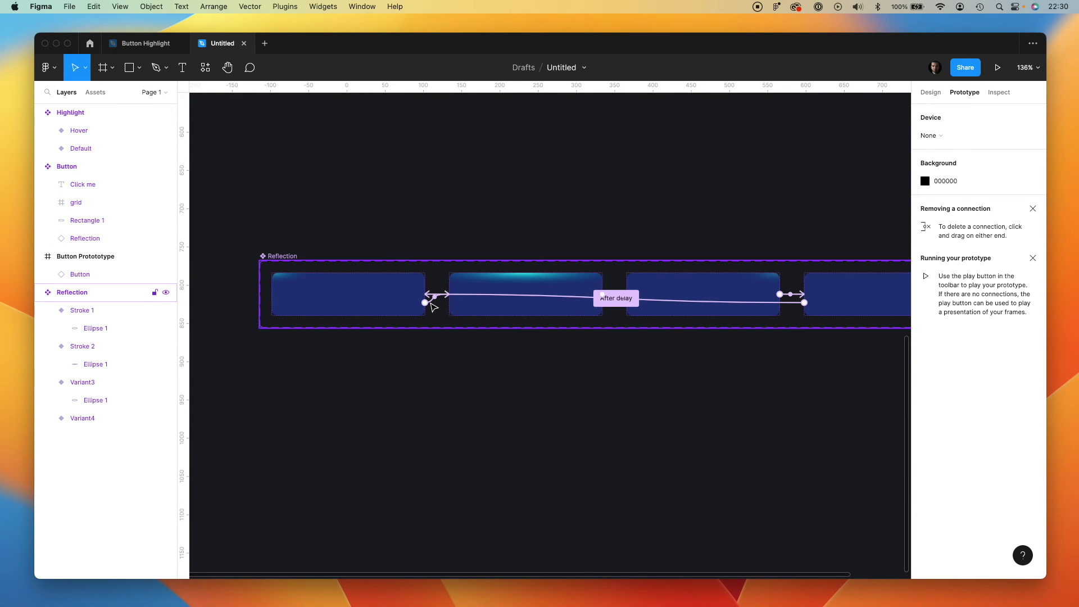
pyautogui.scroll(5, 432, 304)
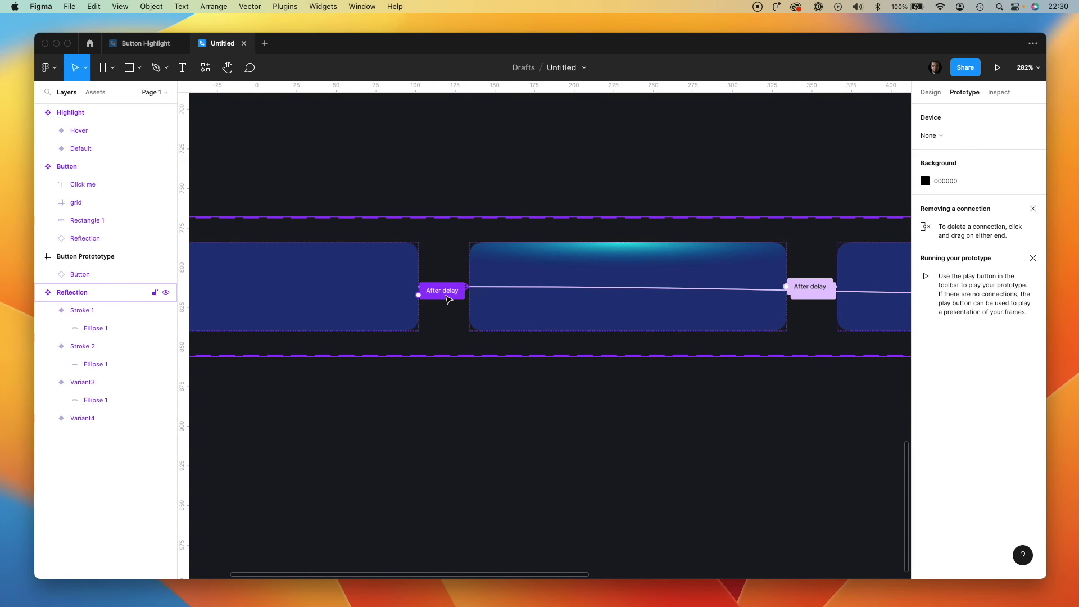
pyautogui.click(447, 297)
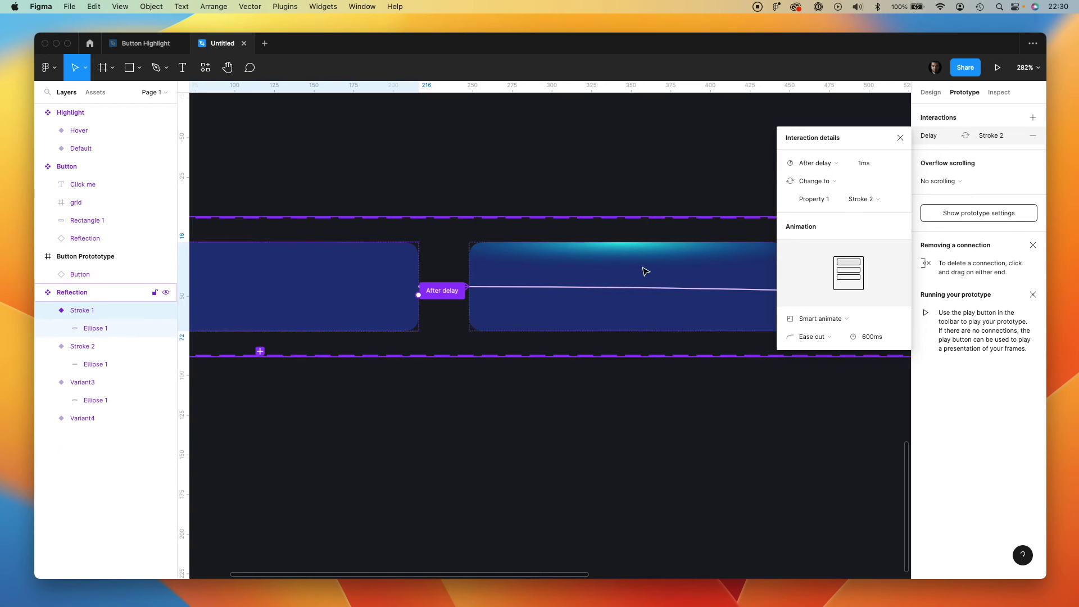
pyautogui.hscroll(4, 643, 274)
pyautogui.hscroll(1, 641, 283)
pyautogui.click(584, 306)
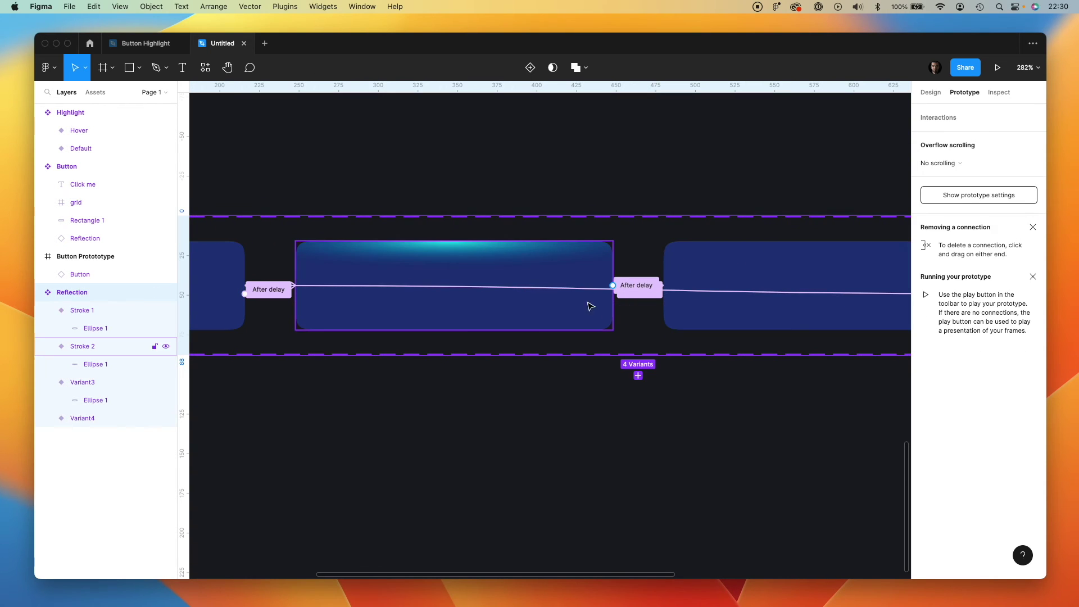
pyautogui.click(656, 288)
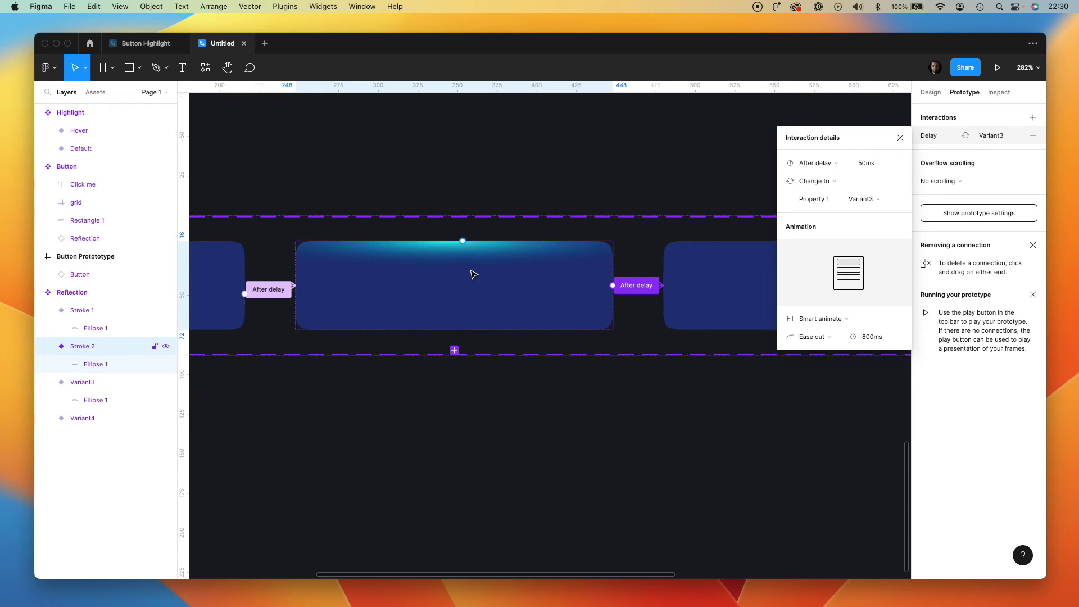
pyautogui.click(604, 379)
pyautogui.hscroll(5, 602, 380)
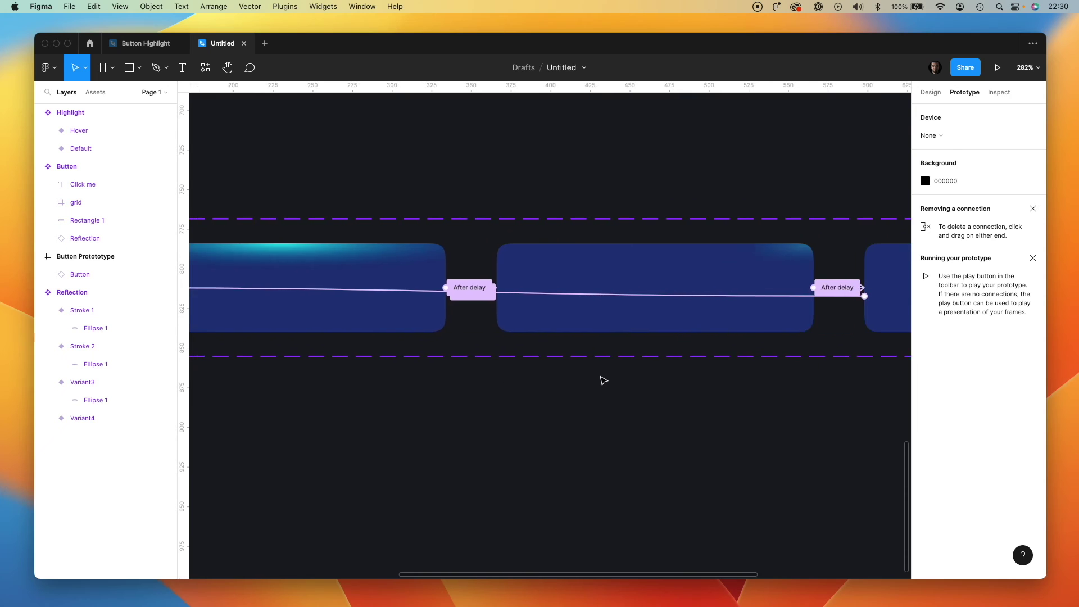
pyautogui.hscroll(8, 603, 381)
pyautogui.click(681, 287)
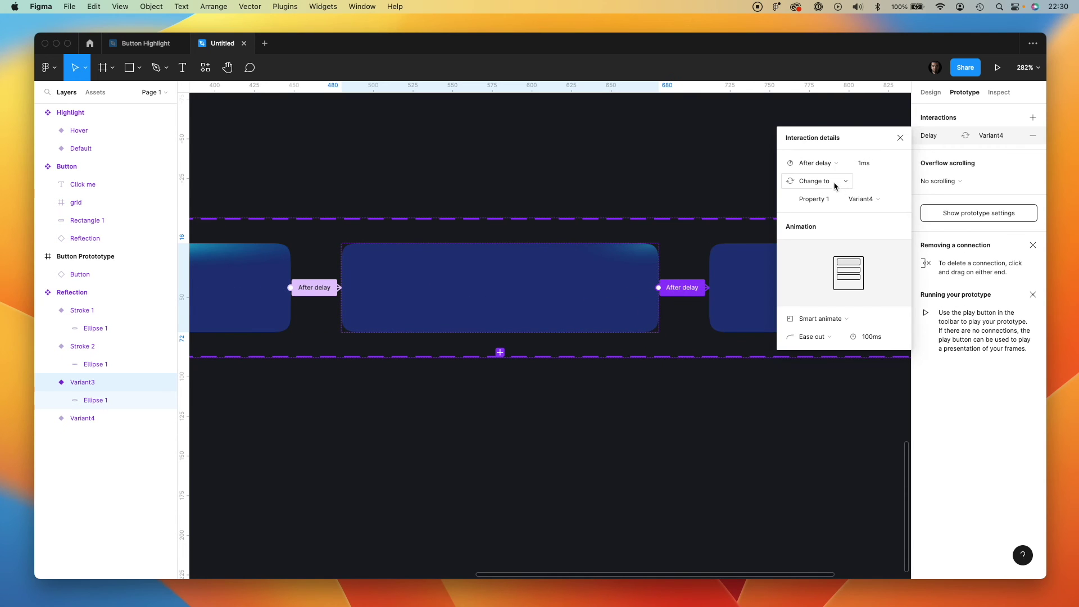
pyautogui.hscroll(8, 699, 289)
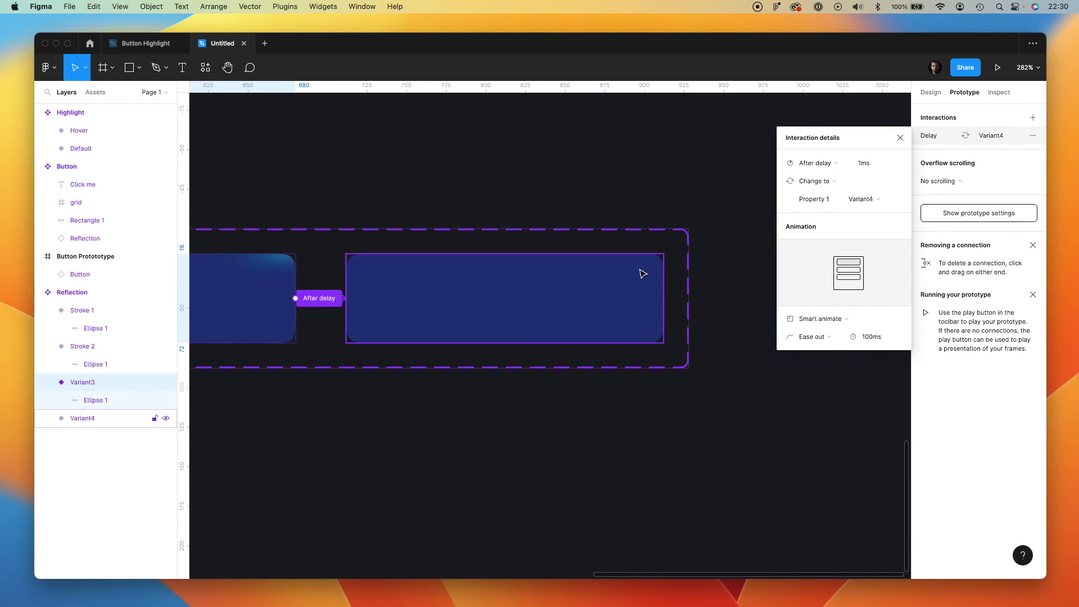
pyautogui.click(604, 311)
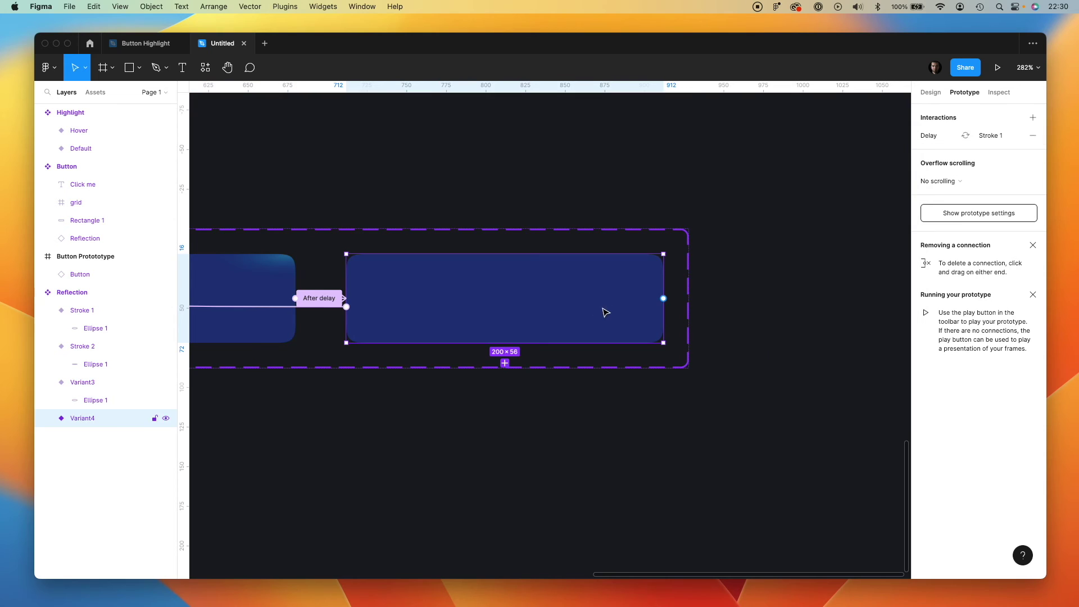
pyautogui.click(985, 140)
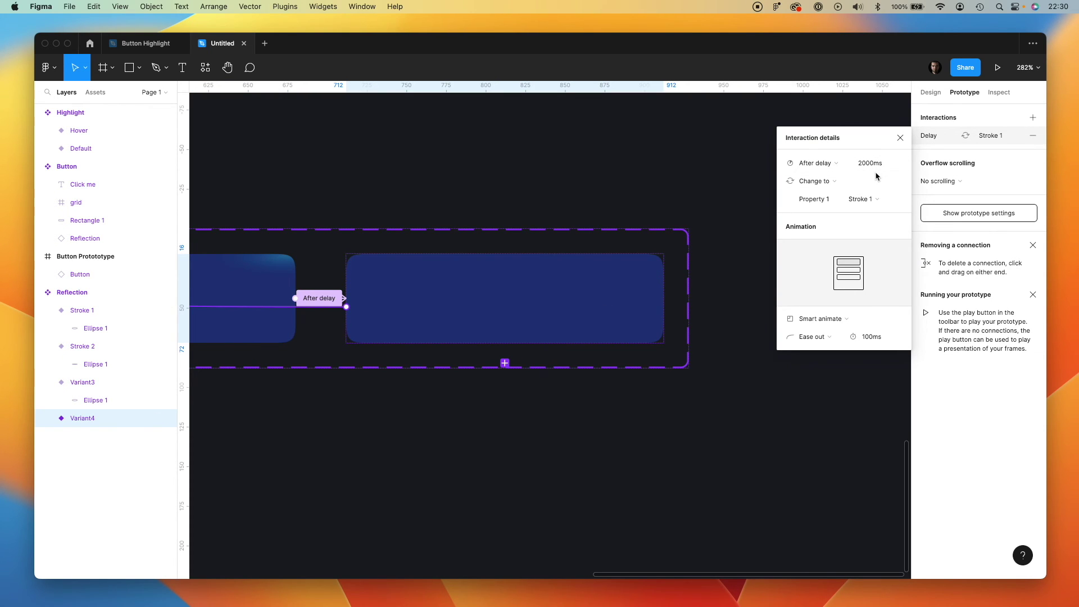
pyautogui.hscroll(-10, 518, 327)
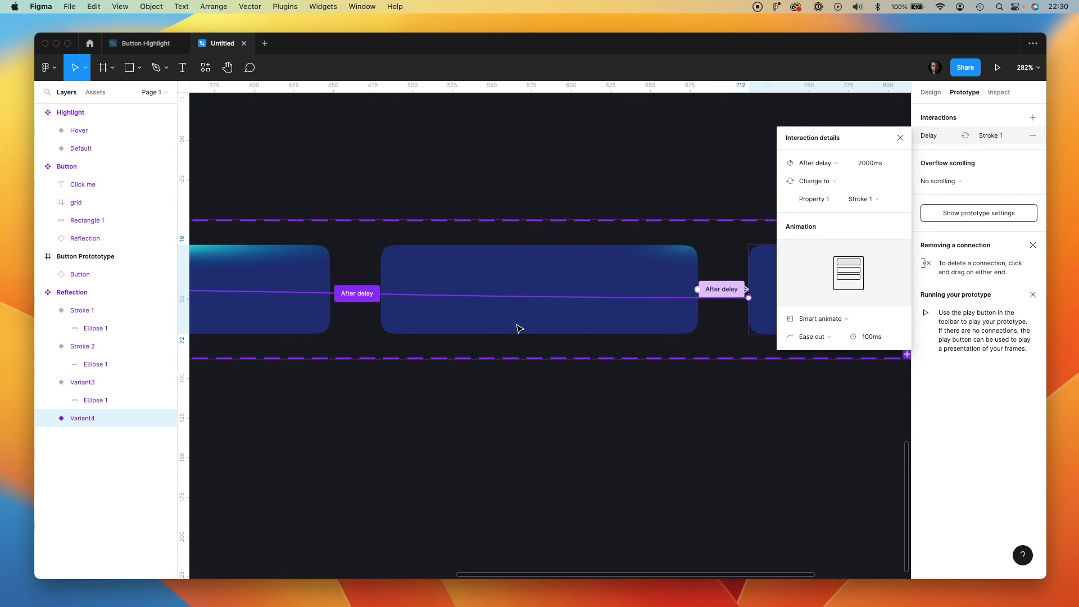
pyautogui.hscroll(-6, 516, 328)
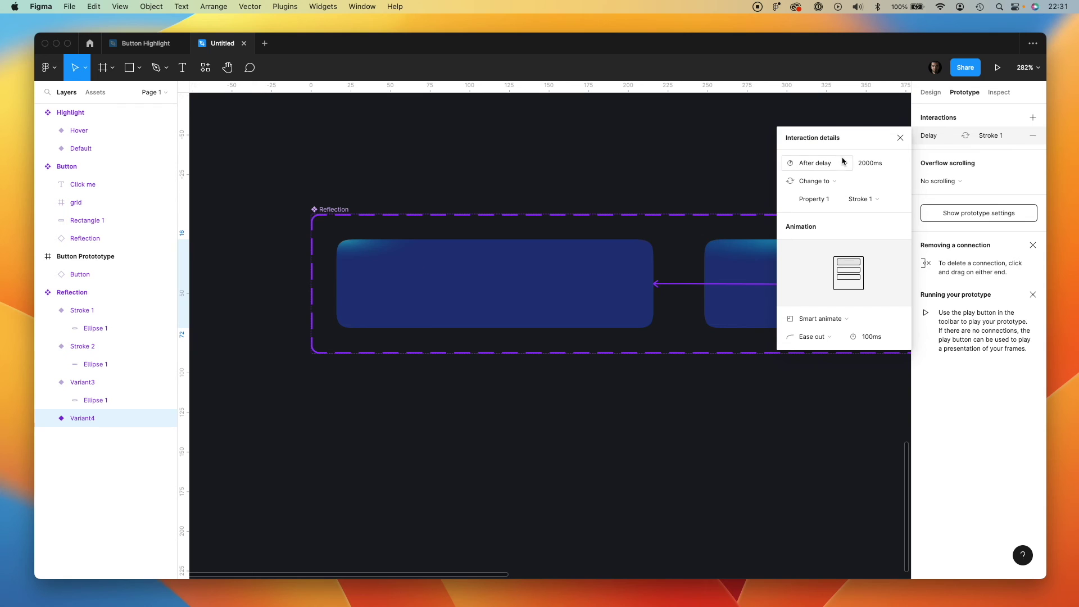
pyautogui.click(900, 137)
pyautogui.scroll(-5, 697, 180)
pyautogui.scroll(8, 697, 184)
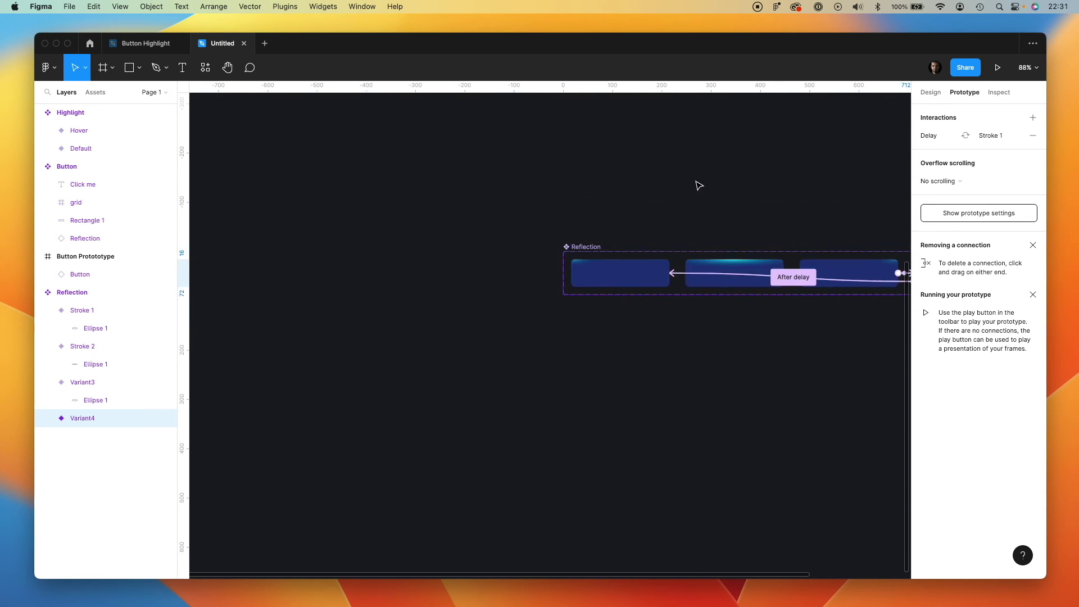
pyautogui.scroll(3, 699, 186)
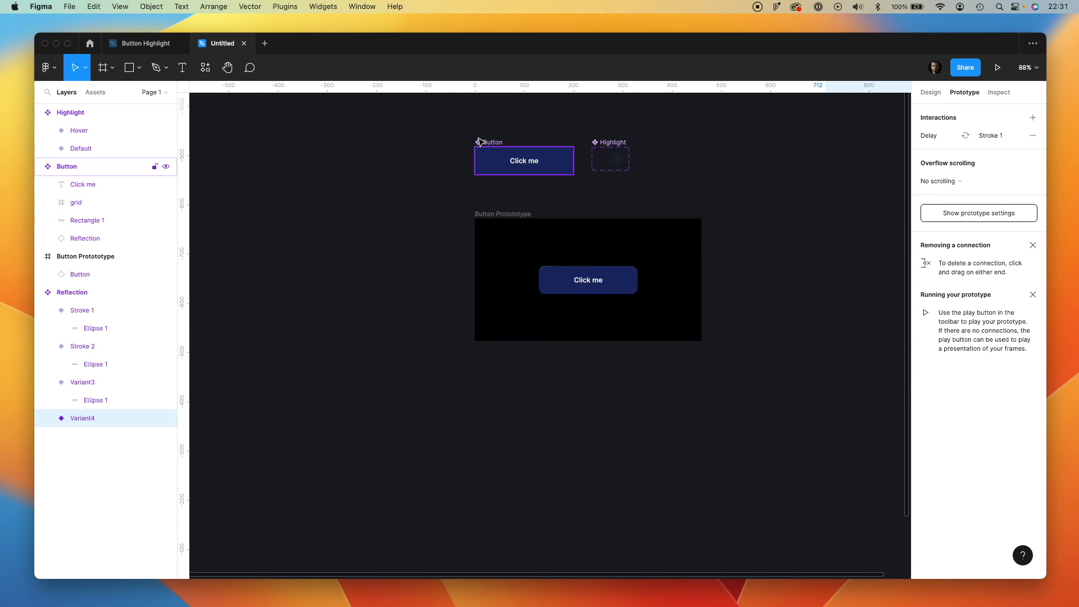
pyautogui.scroll(10, 479, 139)
pyautogui.click(236, 161)
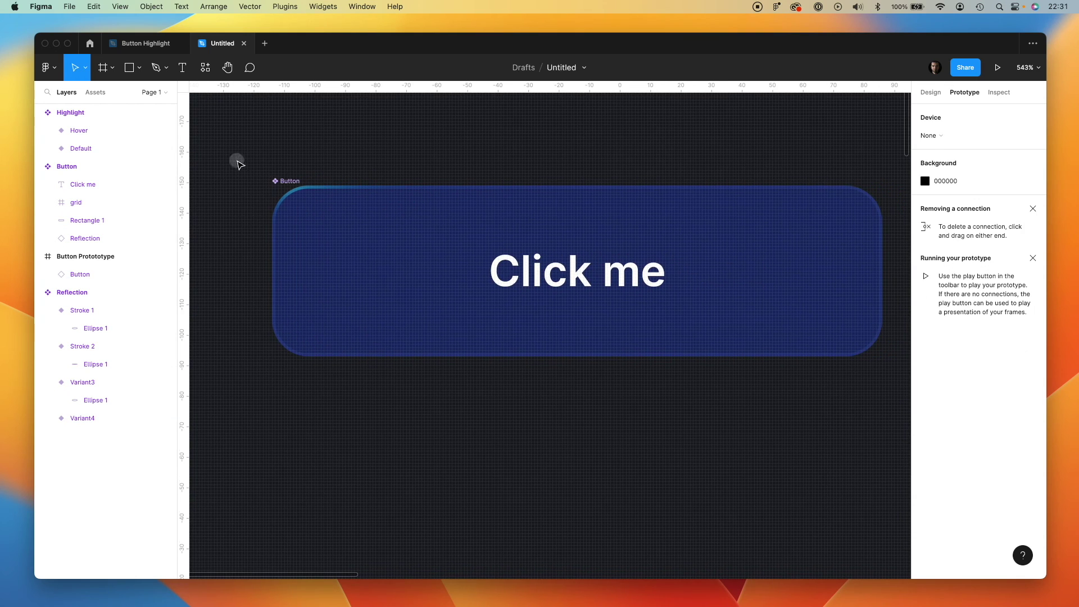
pyautogui.scroll(-3, 282, 176)
pyautogui.click(294, 206)
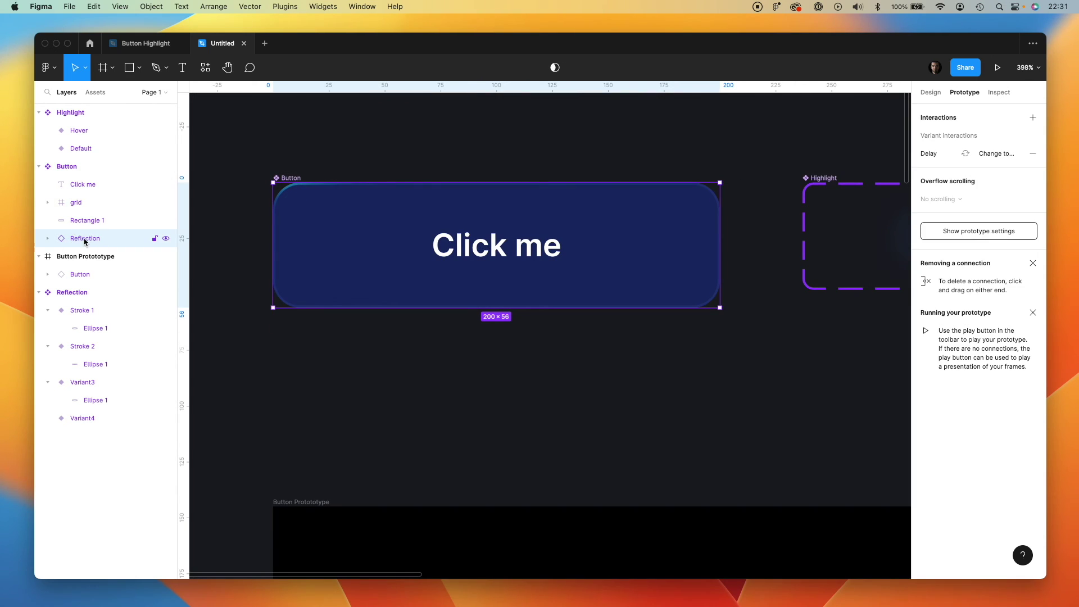
pyautogui.click(79, 221)
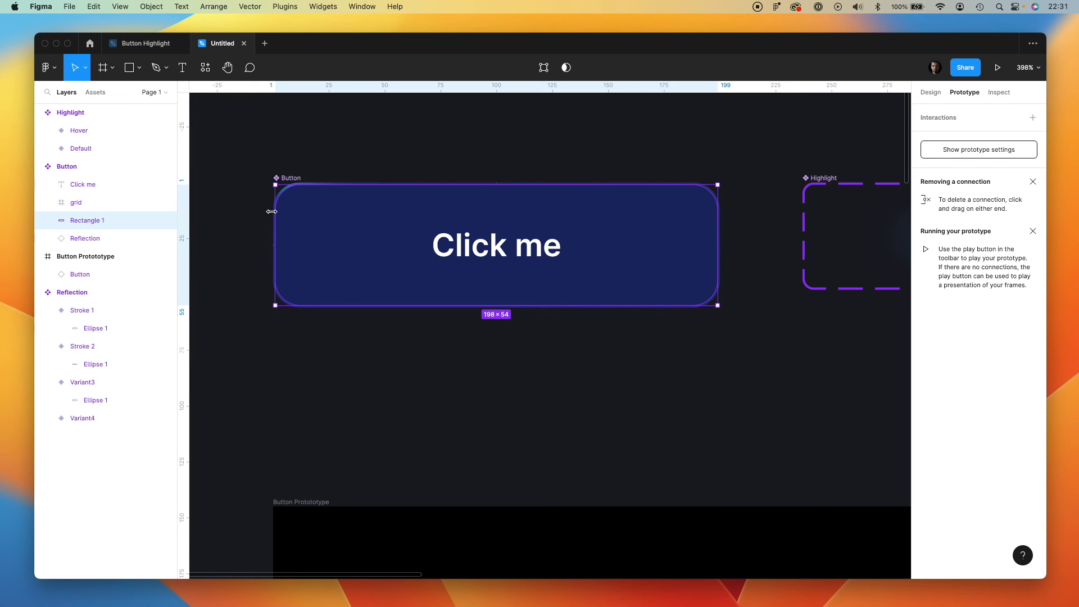
pyautogui.scroll(10, 294, 202)
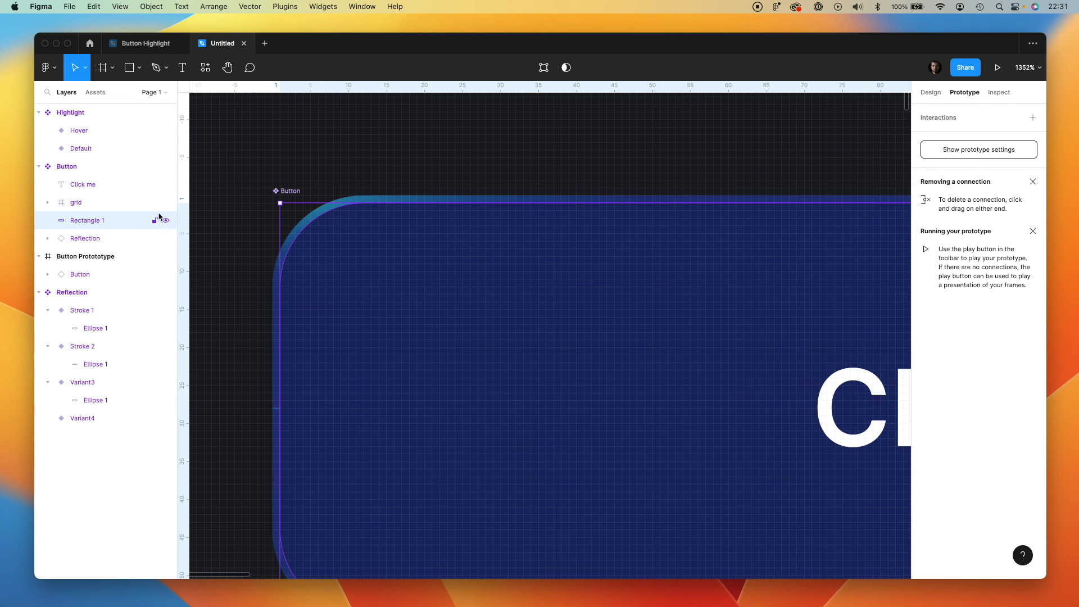
pyautogui.click(165, 221)
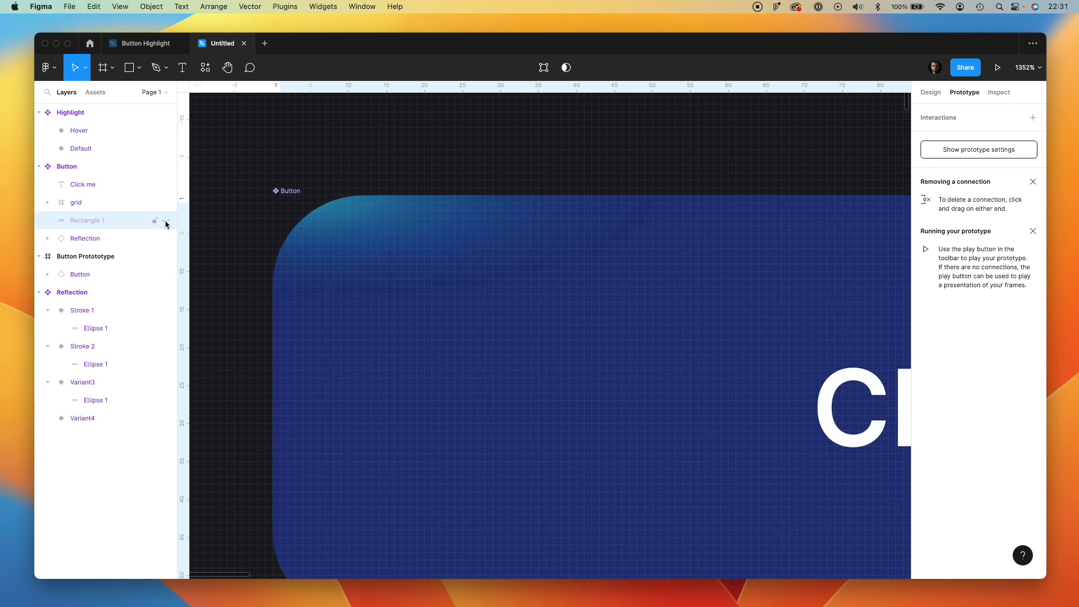
pyautogui.click(165, 222)
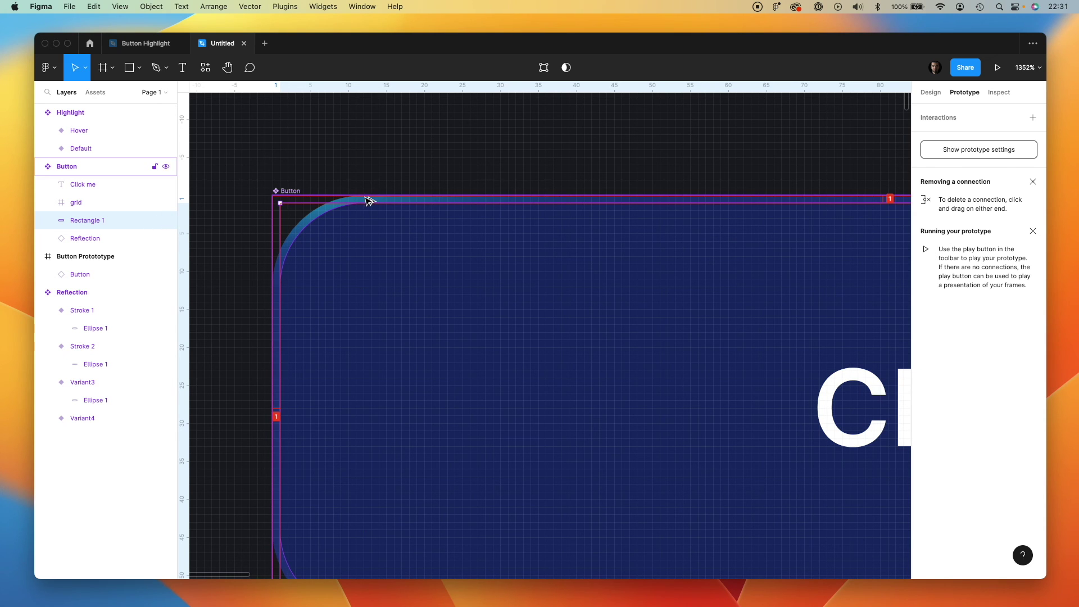
pyautogui.scroll(-10, 308, 346)
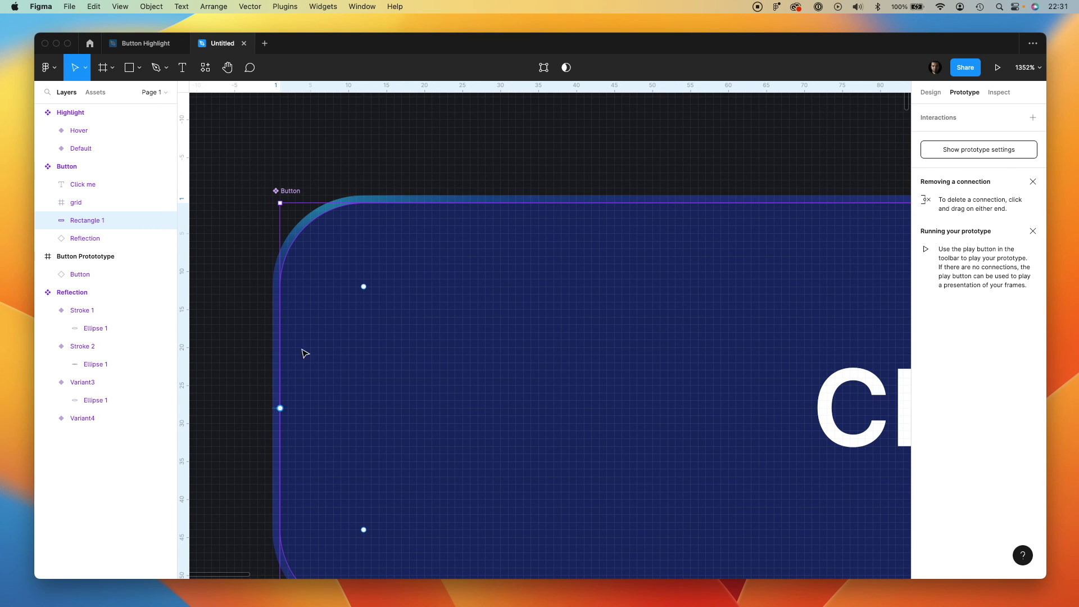
pyautogui.click(387, 437)
# - Scroll down to the Button Prototype frame holding the Click me button instance
pyautogui.scroll(-10, 391, 440)
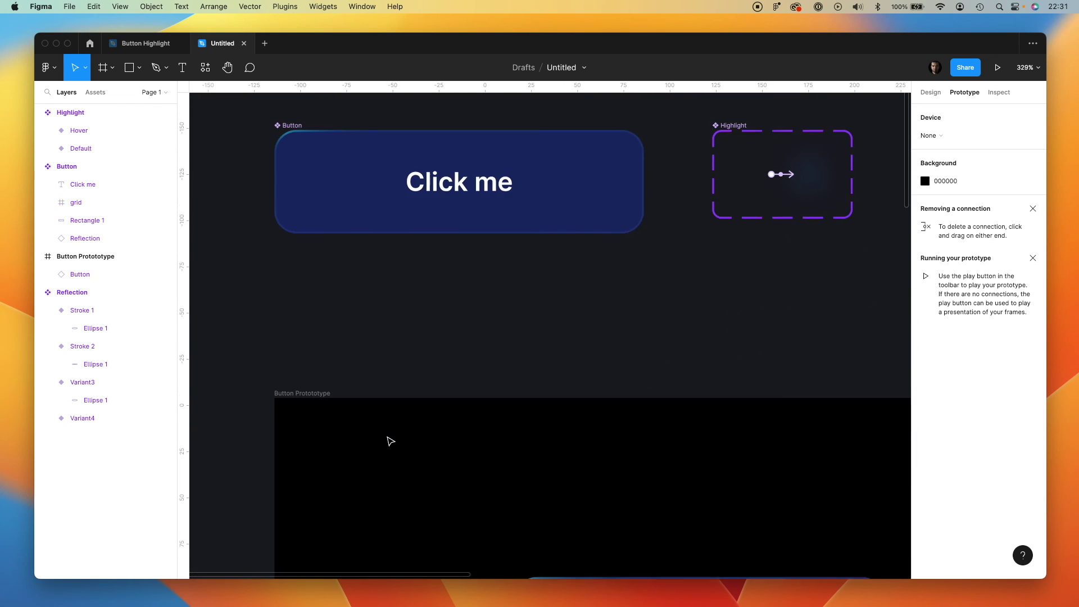
pyautogui.scroll(-4, 391, 439)
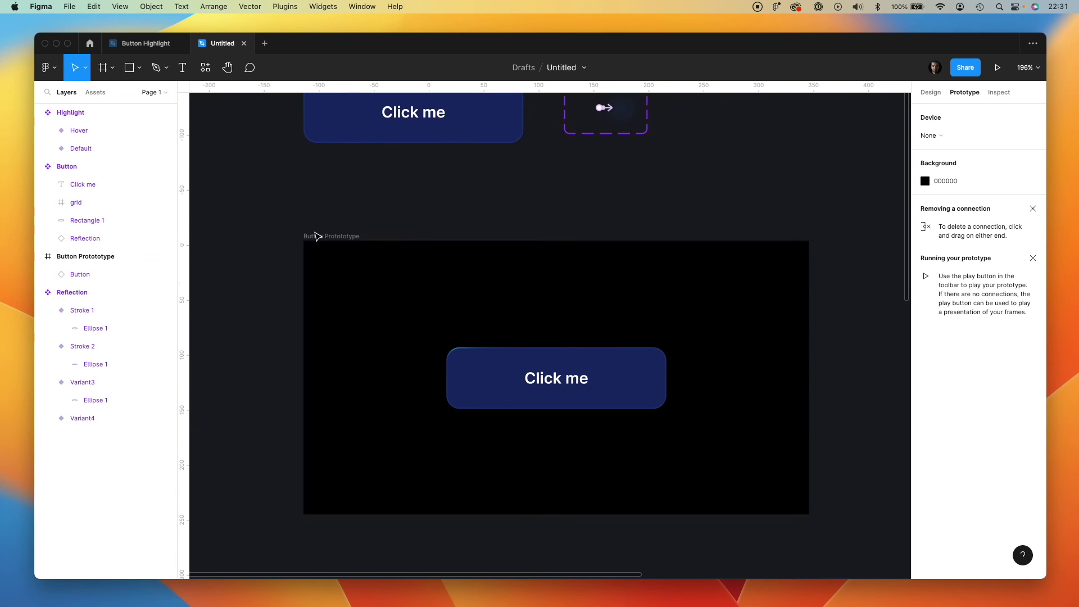